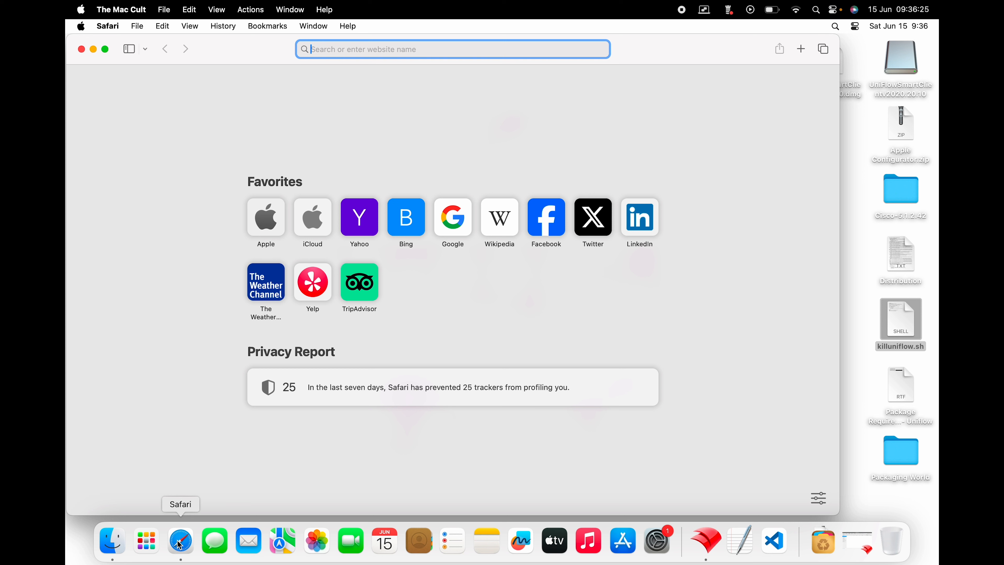
- Search the web for uniFLOW, read the SmartClient overview on uniflowonline.com, and hide the browser
type("uni")
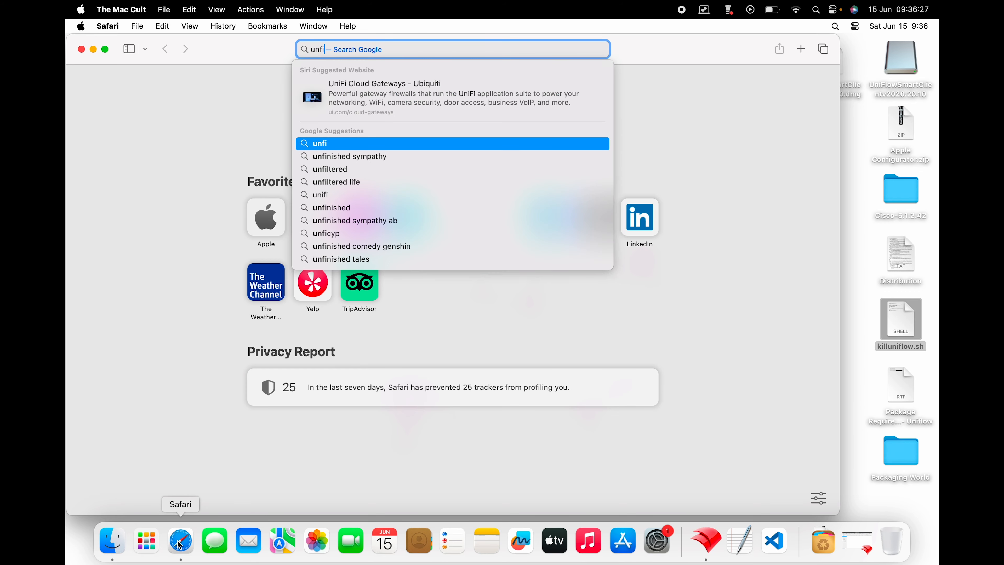
key("Return")
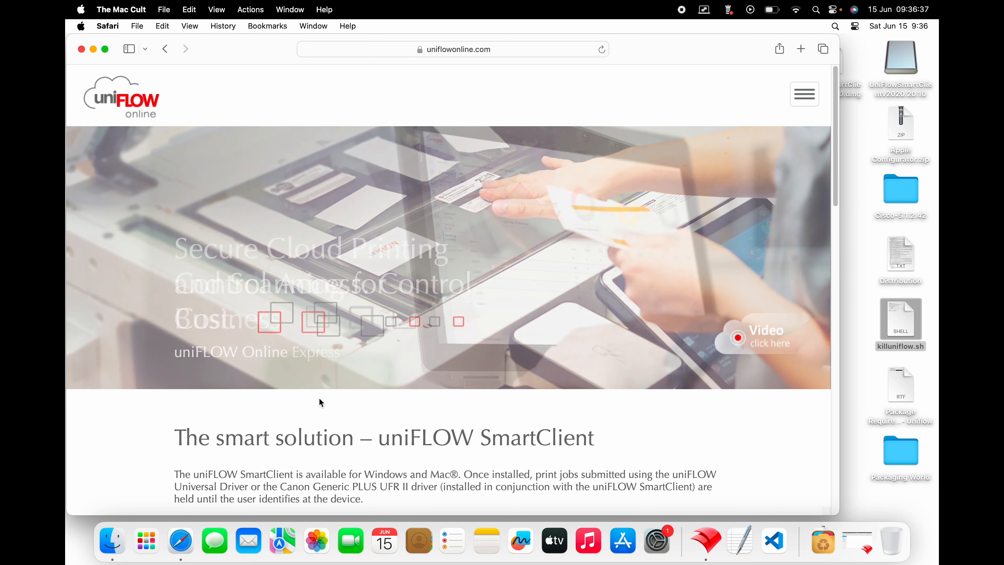
scroll(319, 398, "down", 3)
scroll(320, 400, "down", 10)
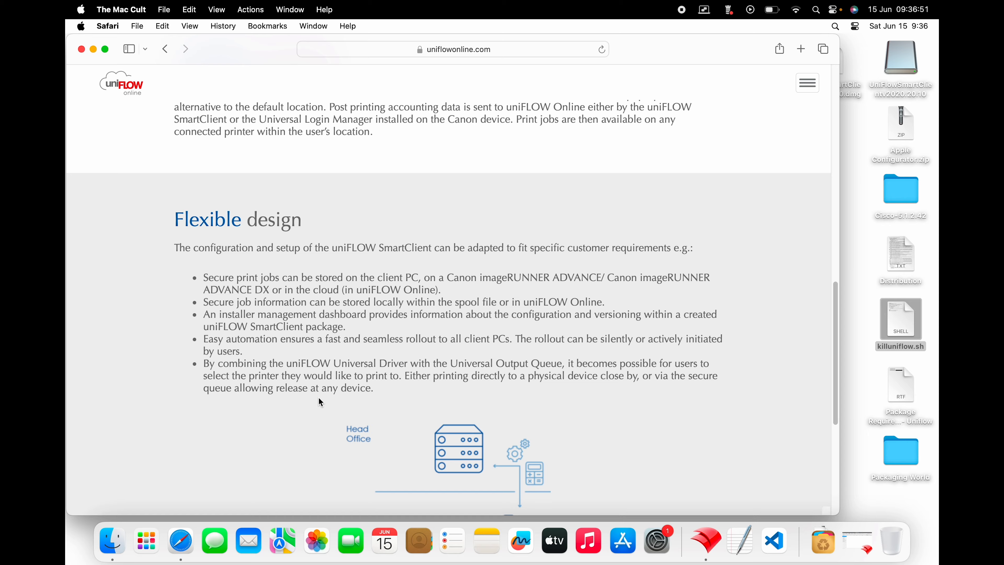
key("super+h")
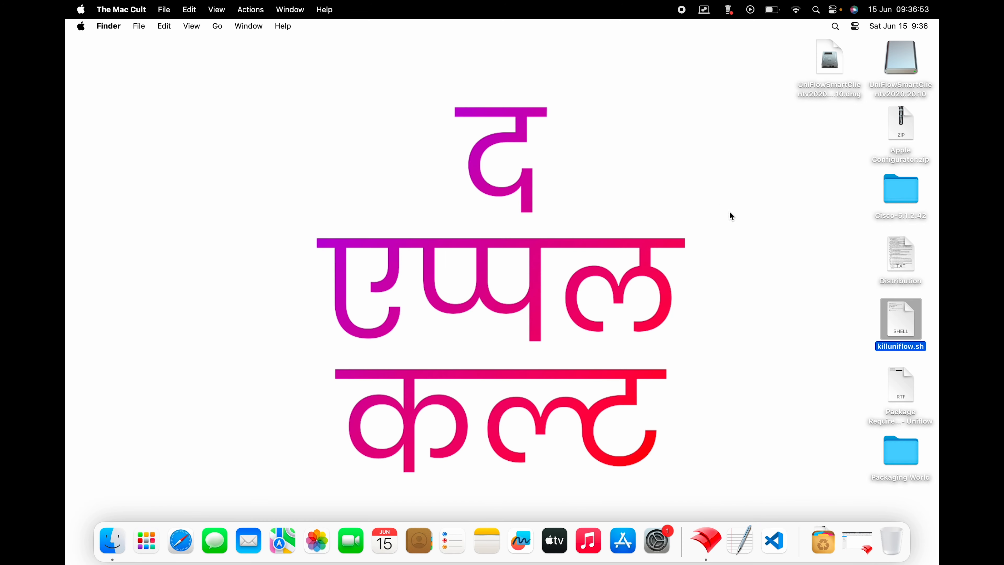
- Preview the Package Requirements - Uniflow document on the desktop, highlight its two requirement lines, and close the preview
left_click(826, 68)
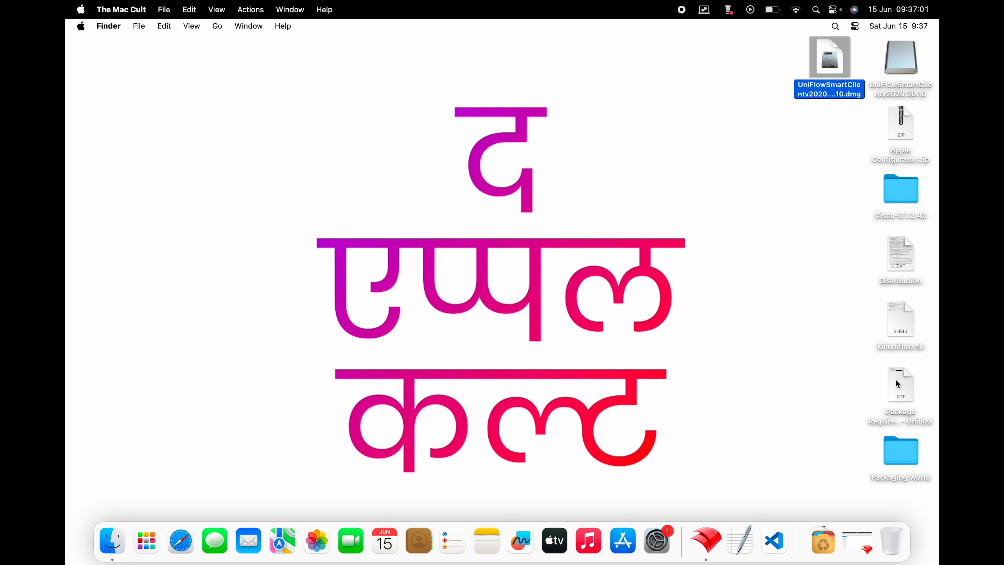
left_click(894, 400)
key("space")
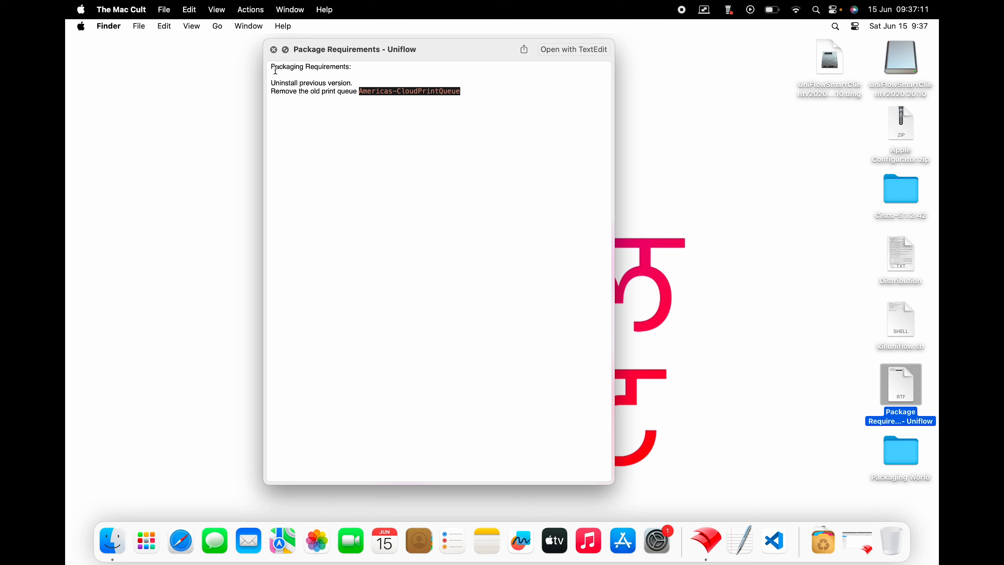
left_click_drag(270, 83, 355, 83)
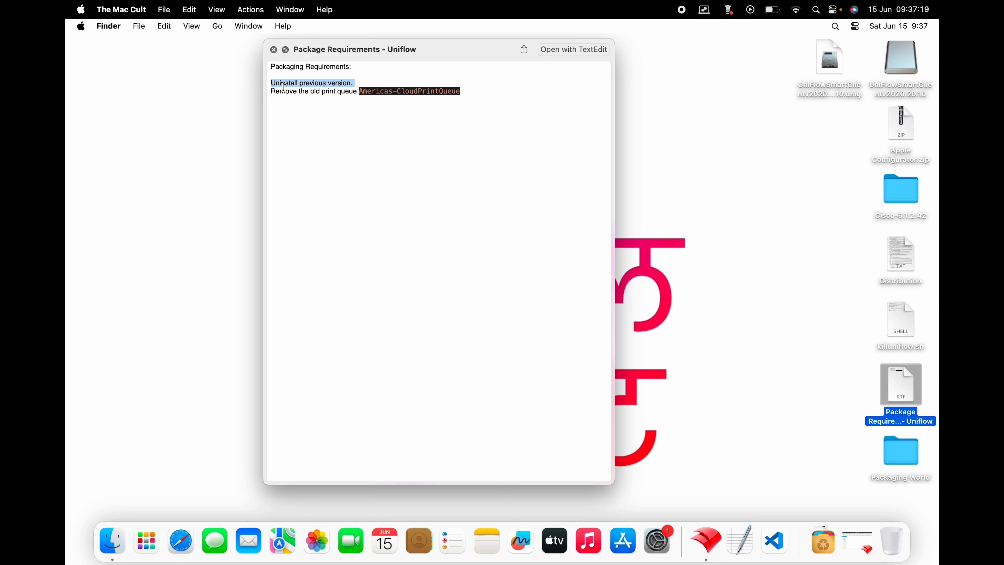
left_click_drag(271, 91, 462, 92)
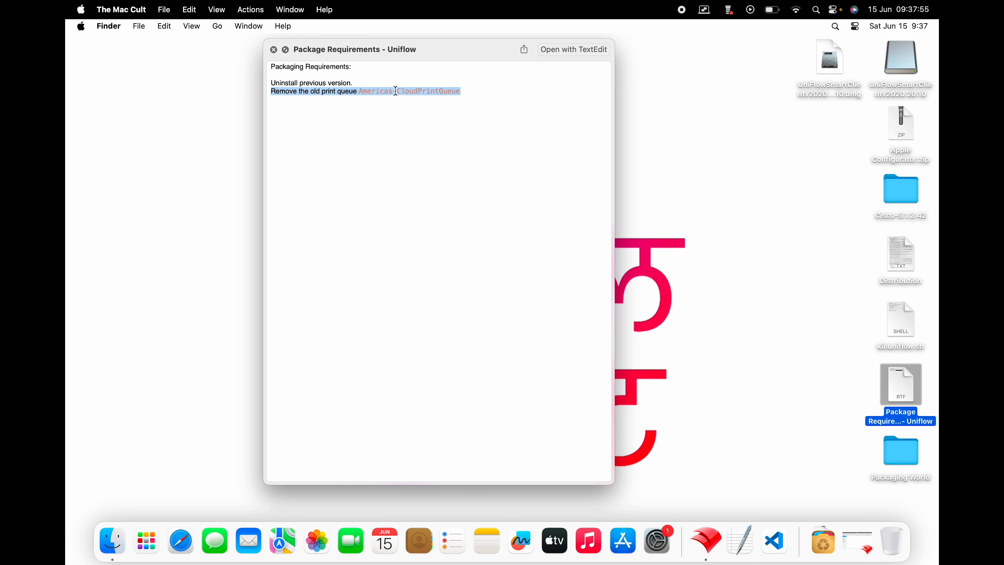
left_click(273, 51)
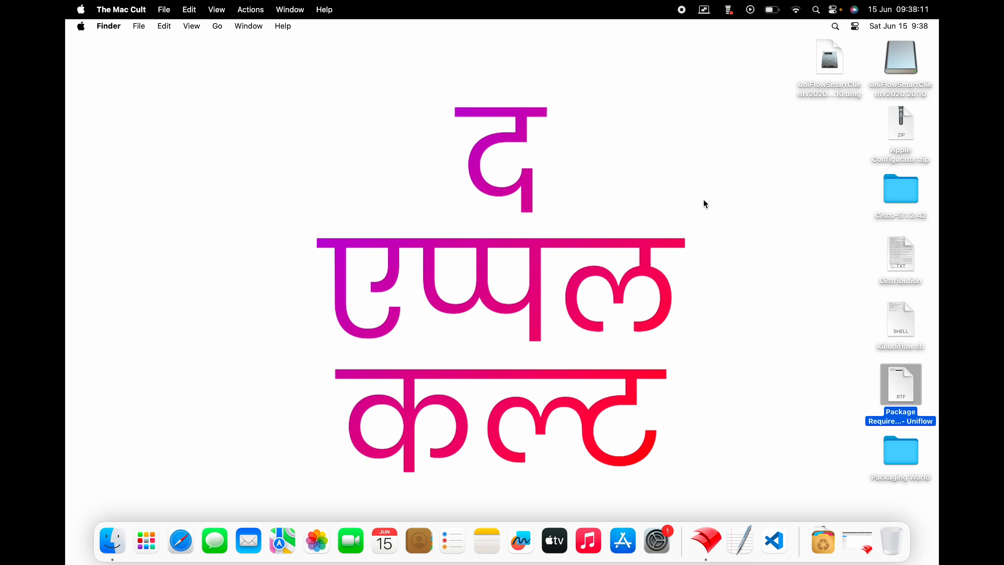
- Mount the UniFlowSmartClientv2020.20.10 disk image and open its SmartClientForMac.pkg in Suspicious Package
double_click(830, 60)
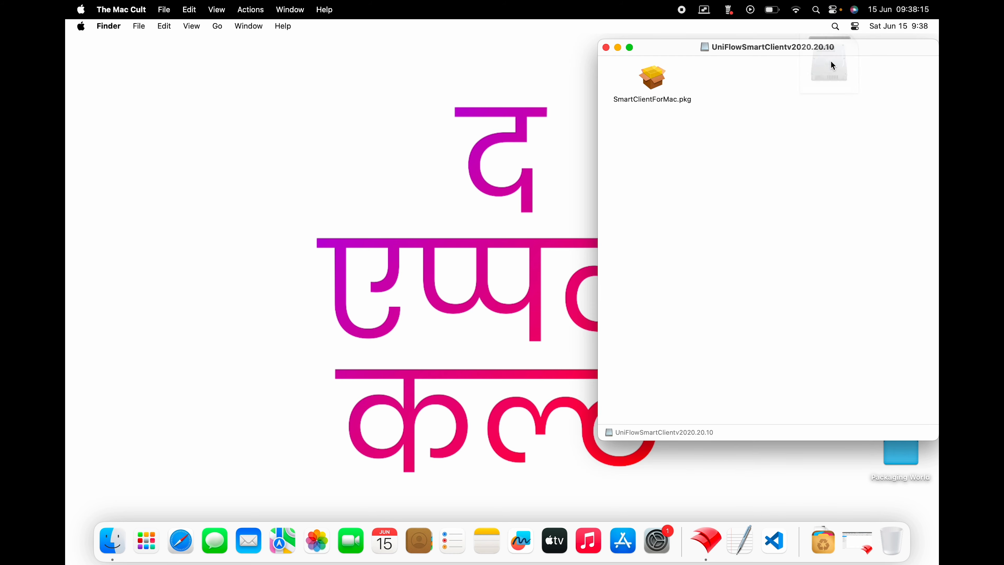
left_click_drag(774, 55, 751, 59)
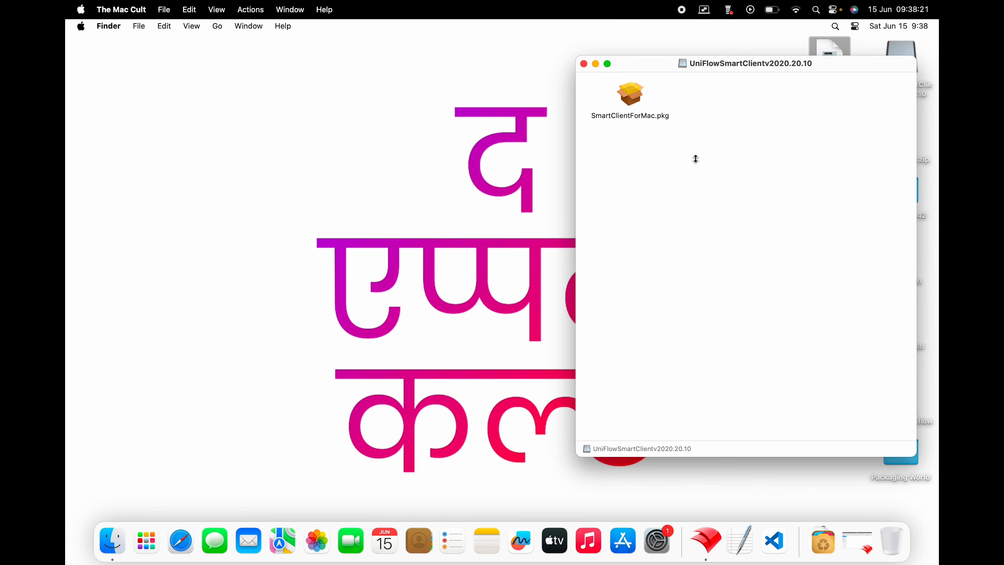
left_click(631, 99)
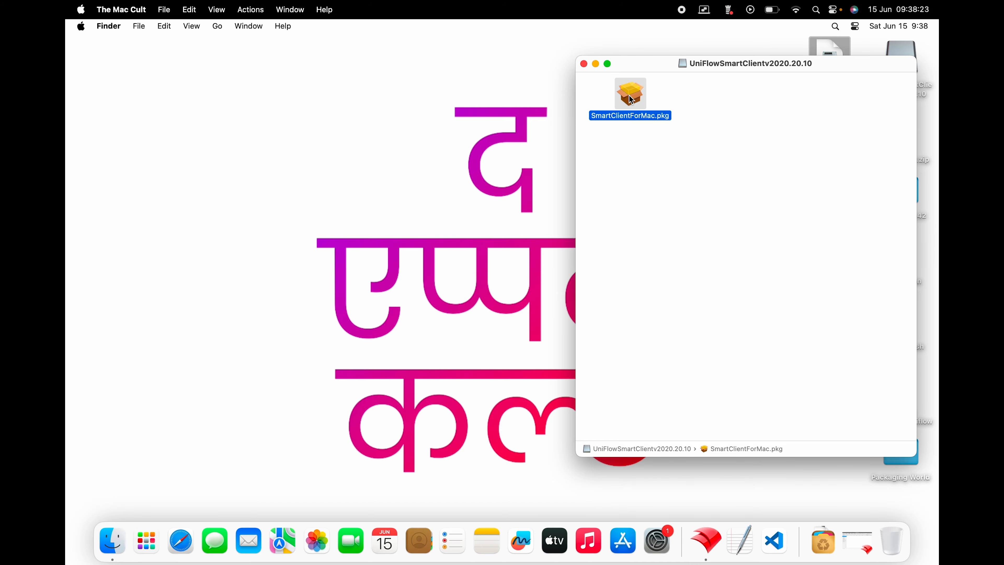
key("space")
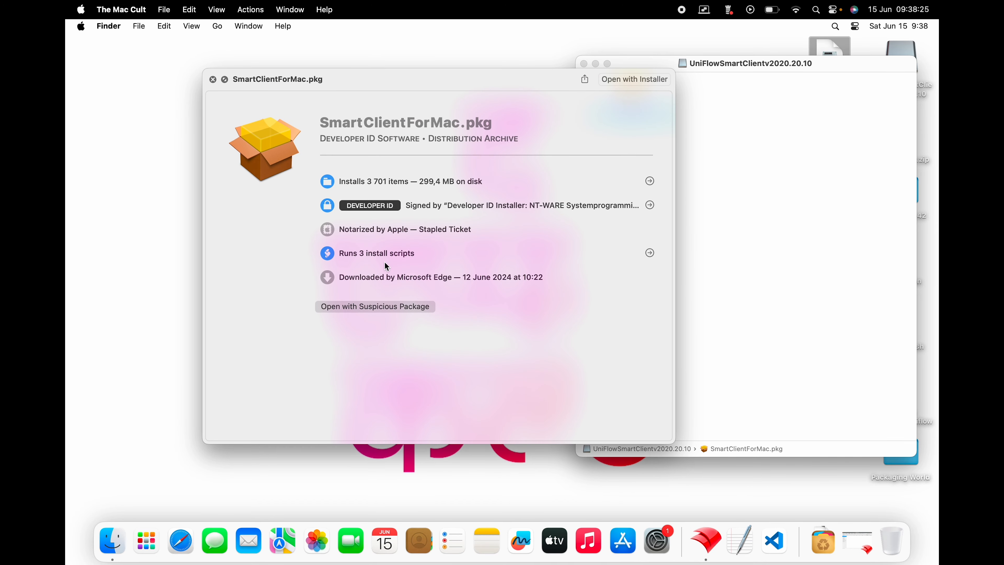
left_click(375, 306)
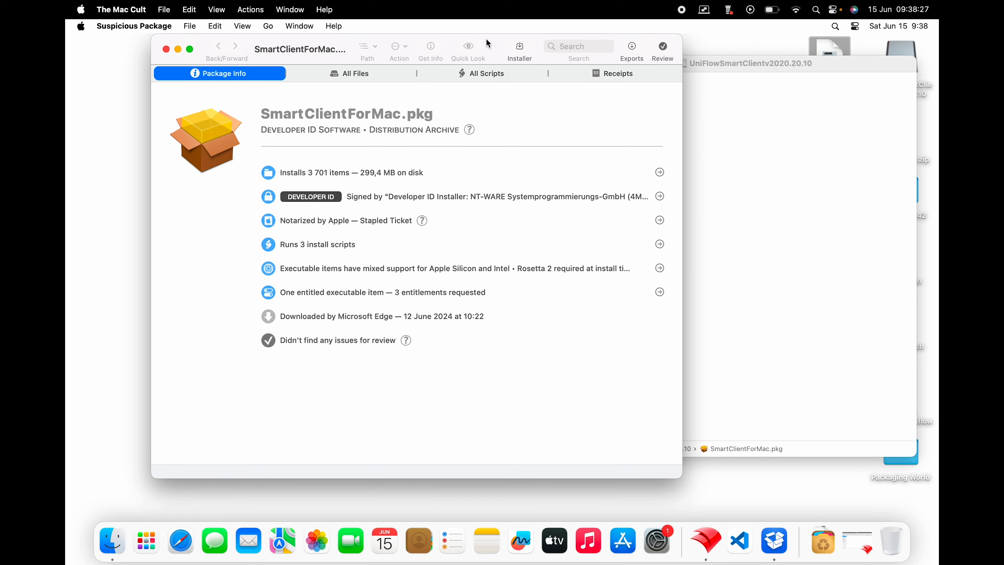
left_click_drag(488, 44, 427, 31)
left_click(635, 131)
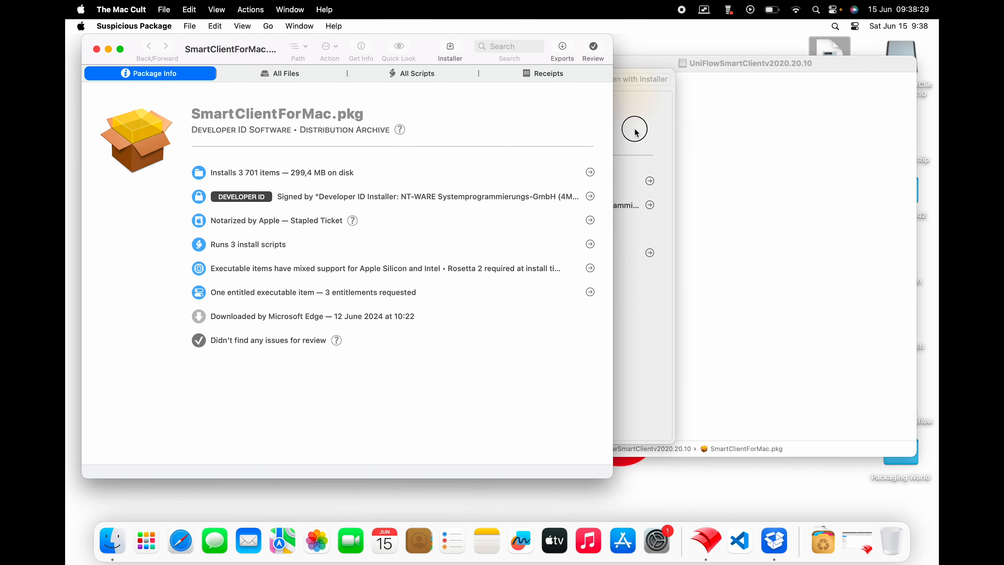
left_click(209, 79)
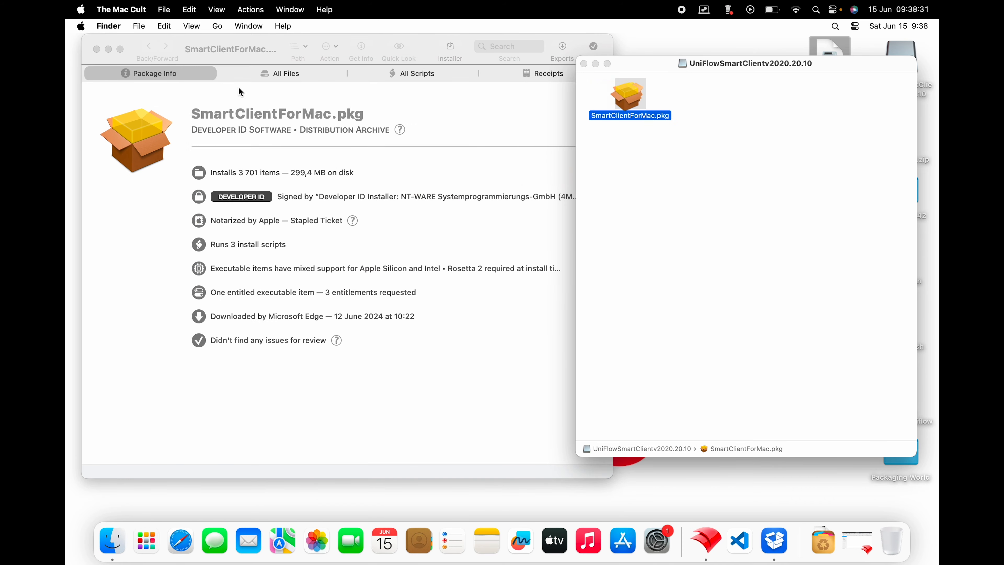
- View the notarization ticket details of SmartClientForMac.pkg in Suspicious Package and dismiss them
left_click(756, 231)
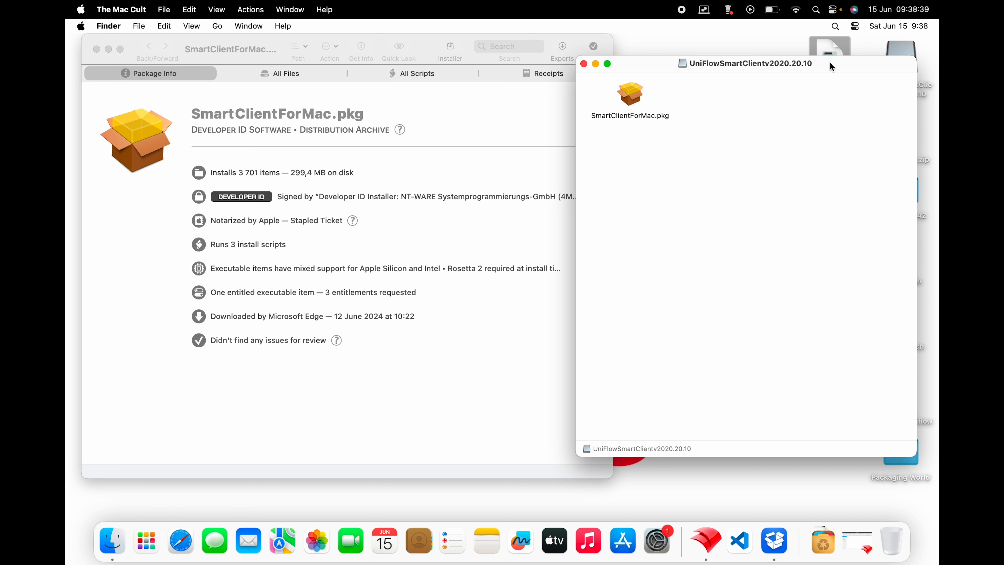
left_click_drag(831, 67, 832, 99)
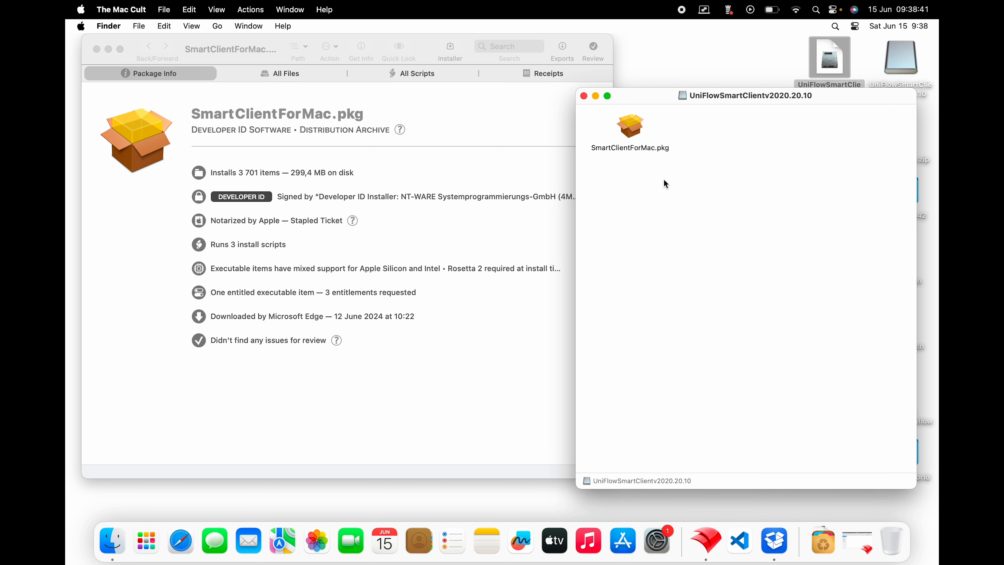
left_click(633, 132)
left_click(713, 136)
double_click(392, 221)
left_click(556, 387)
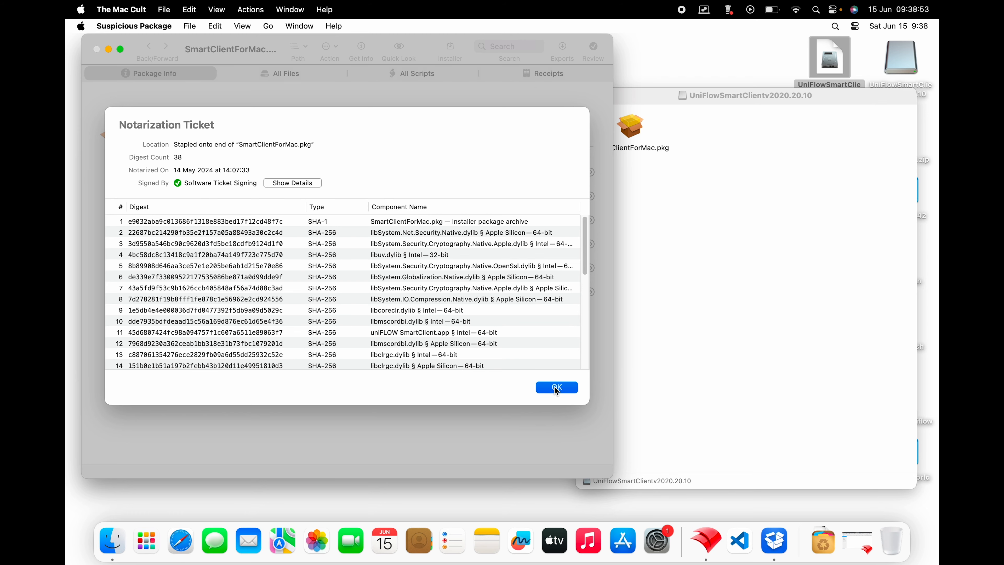
- Examine the package's installed files and its preinstall and postinstall scripts, then close the Suspicious Package windows
left_click(268, 75)
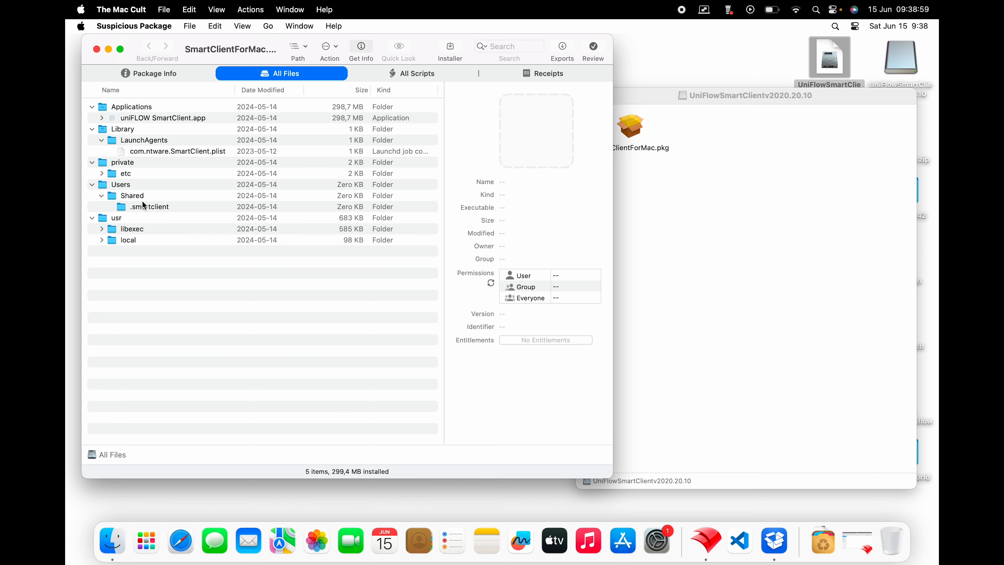
left_click(408, 74)
left_click(126, 112)
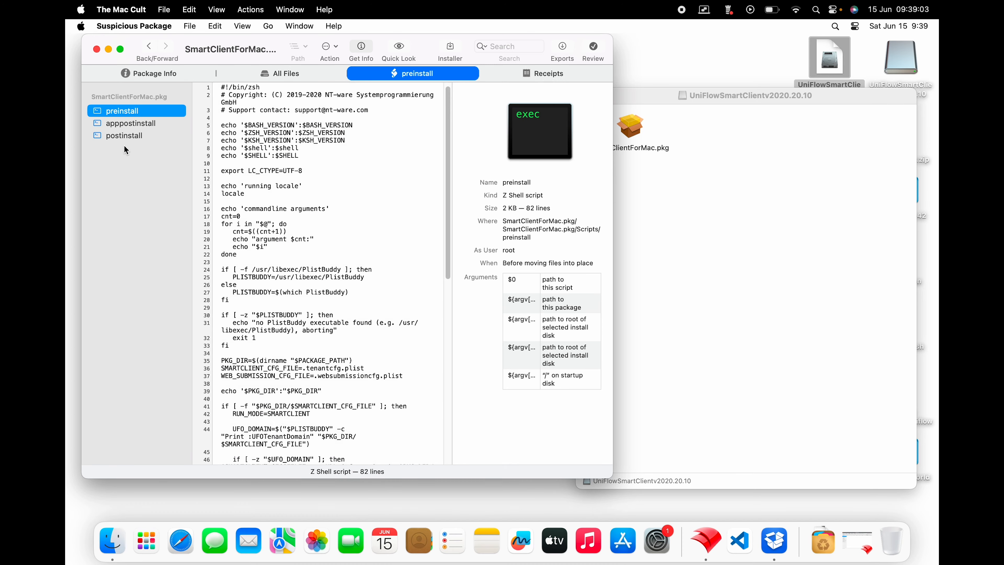
left_click(125, 135)
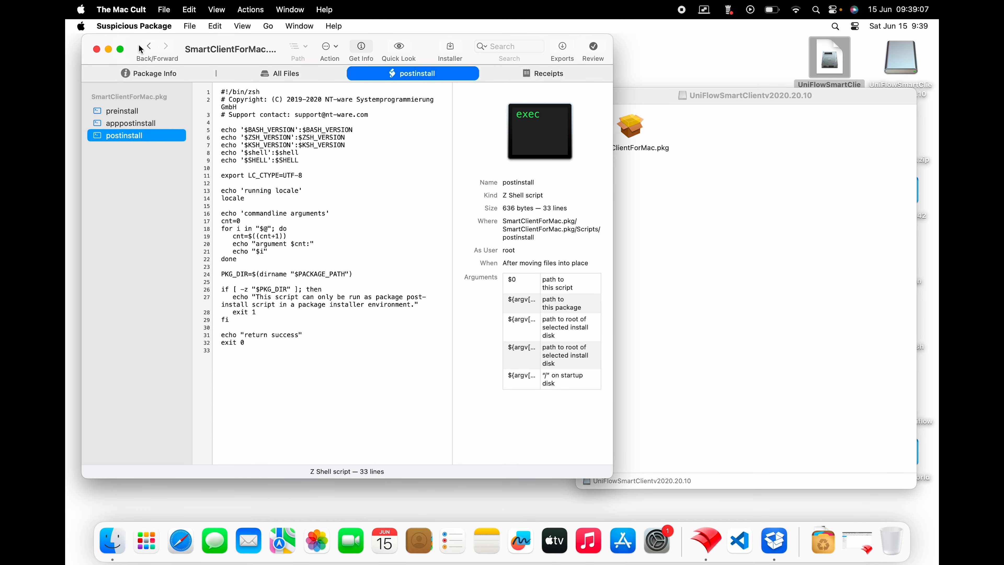
left_click(147, 46)
left_click(96, 49)
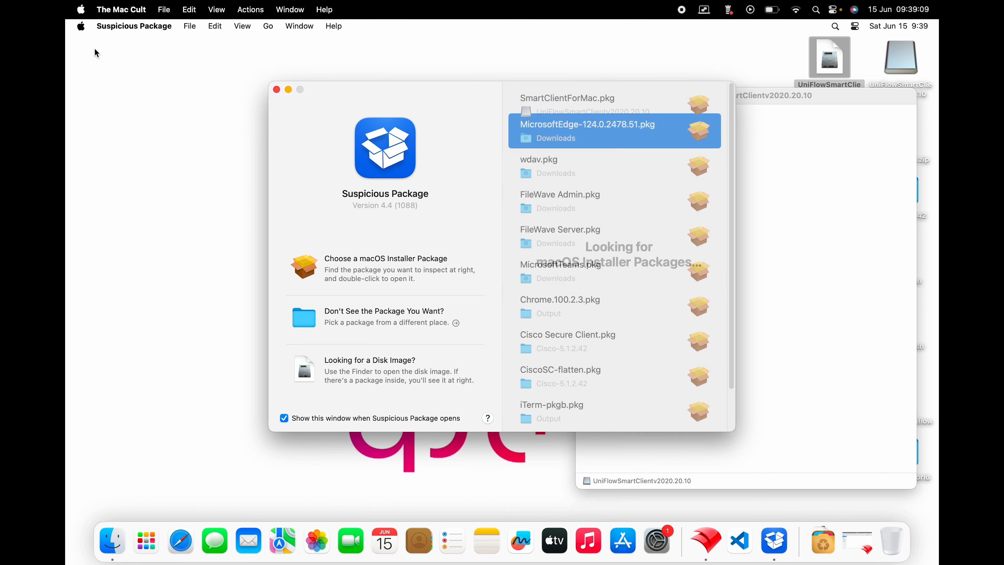
left_click(277, 93)
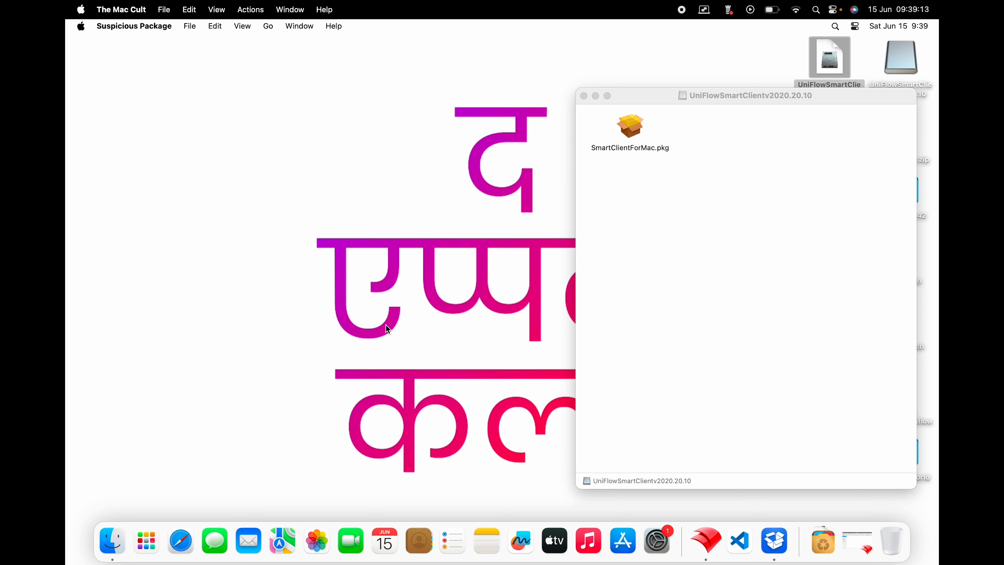
- Open Terminal and enter the command ls -la /Volumes/ at the prompt without running it
key("super+space")
type("term")
key("Return")
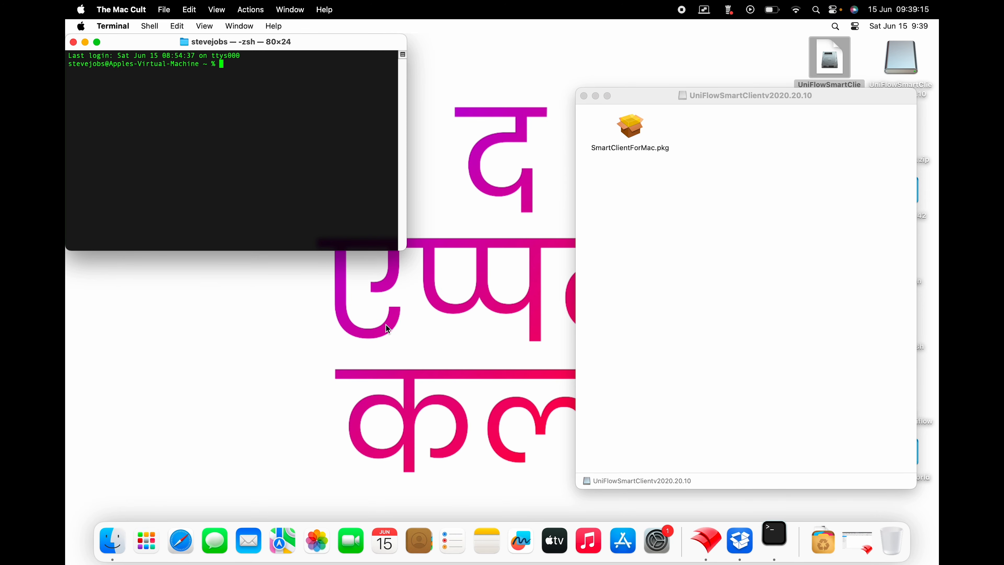
type("ls")
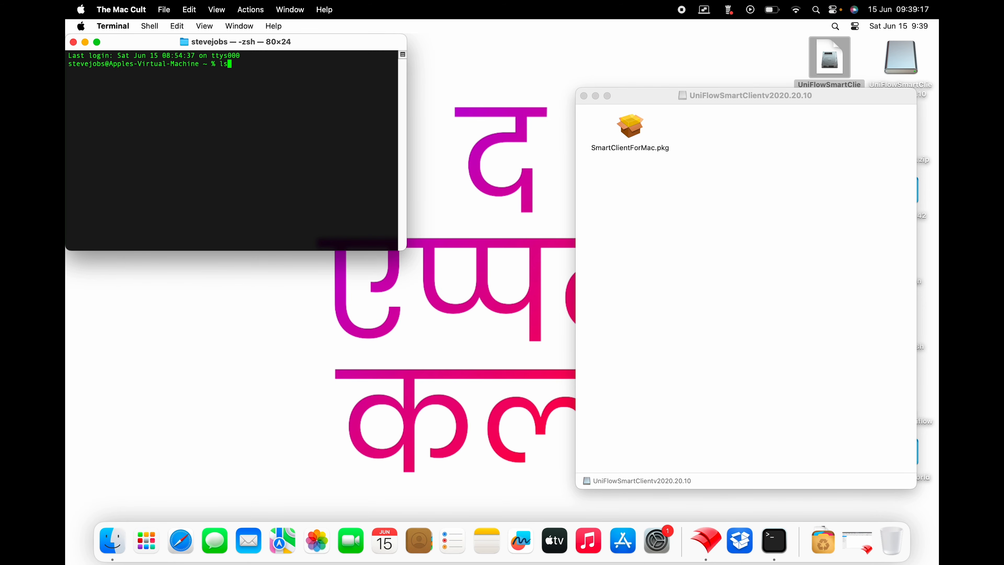
type(" -la /Volumes/")
- View the mounted UniFlowSmartClientv2020.20.10 volume on the desktop and in a new Finder window
left_click_drag(753, 103, 766, 132)
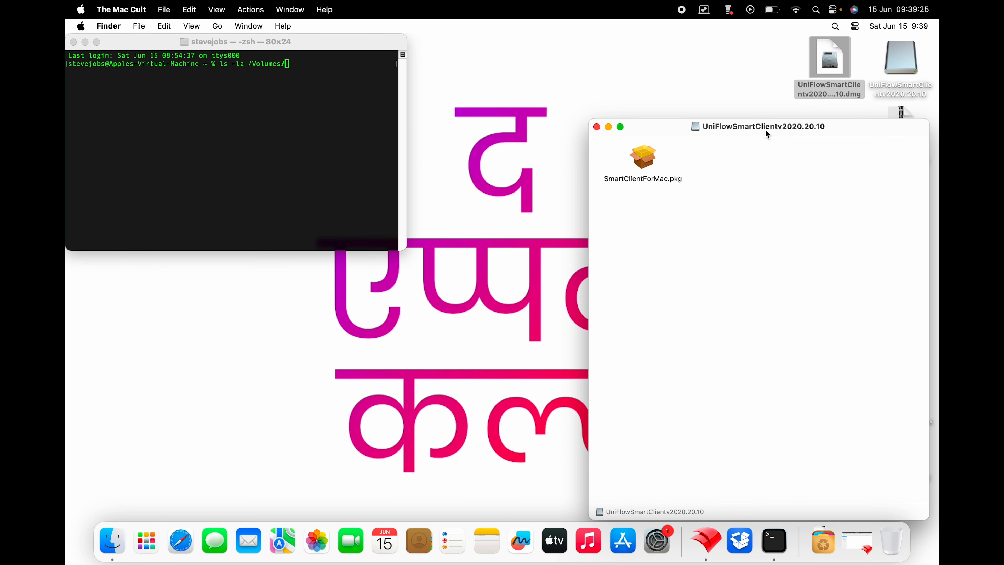
left_click(905, 68)
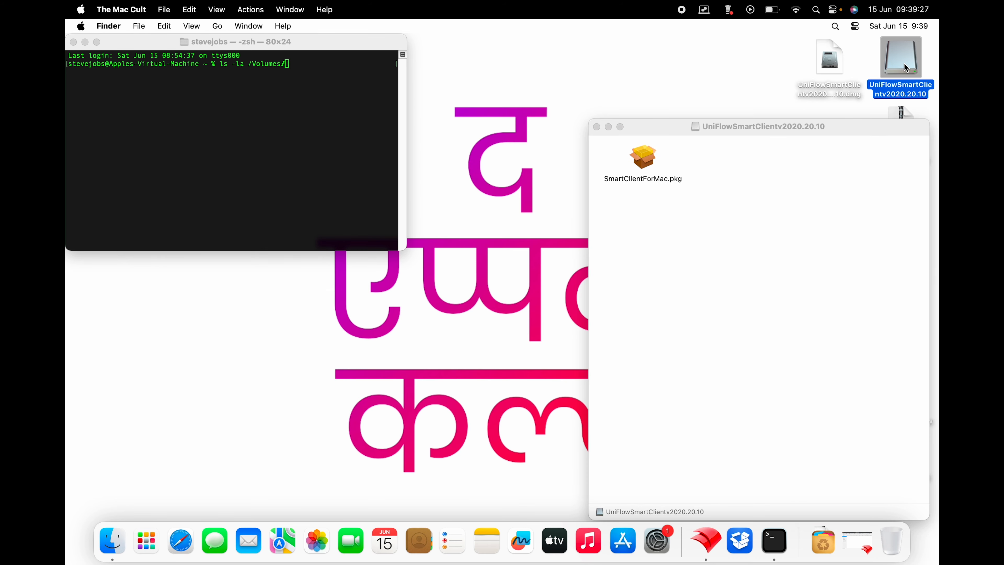
left_click(638, 64)
key("super+n")
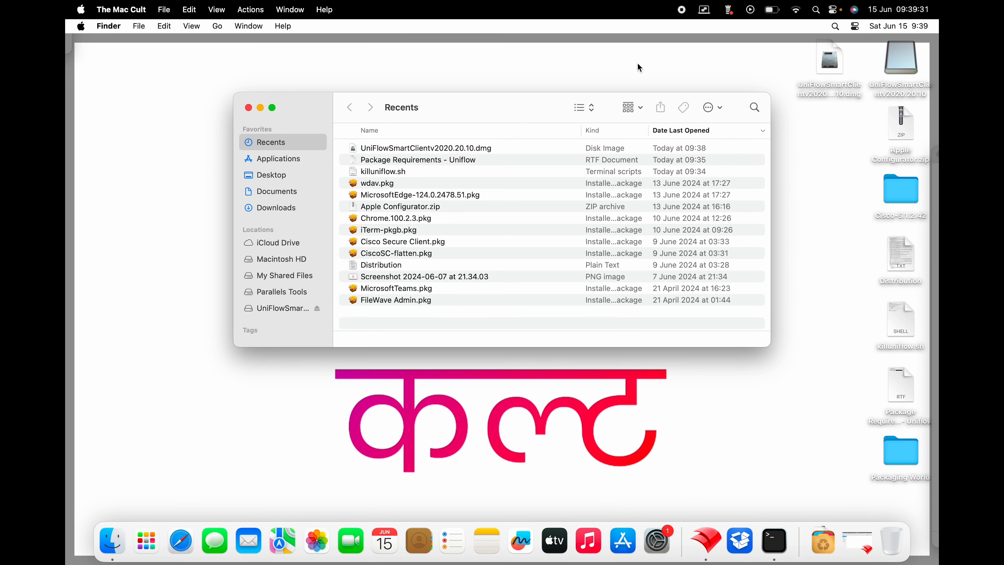
left_click(277, 309)
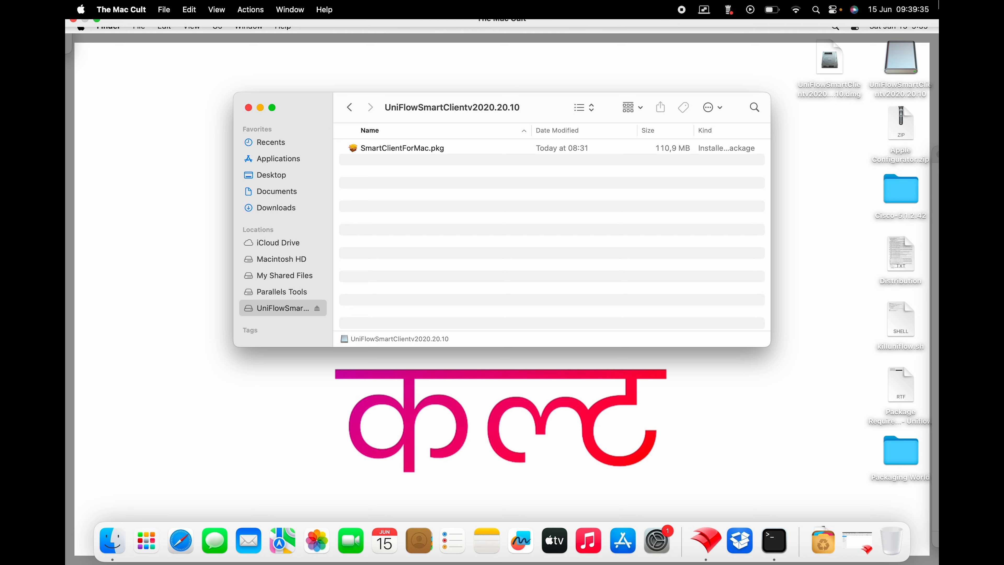
left_click(900, 64)
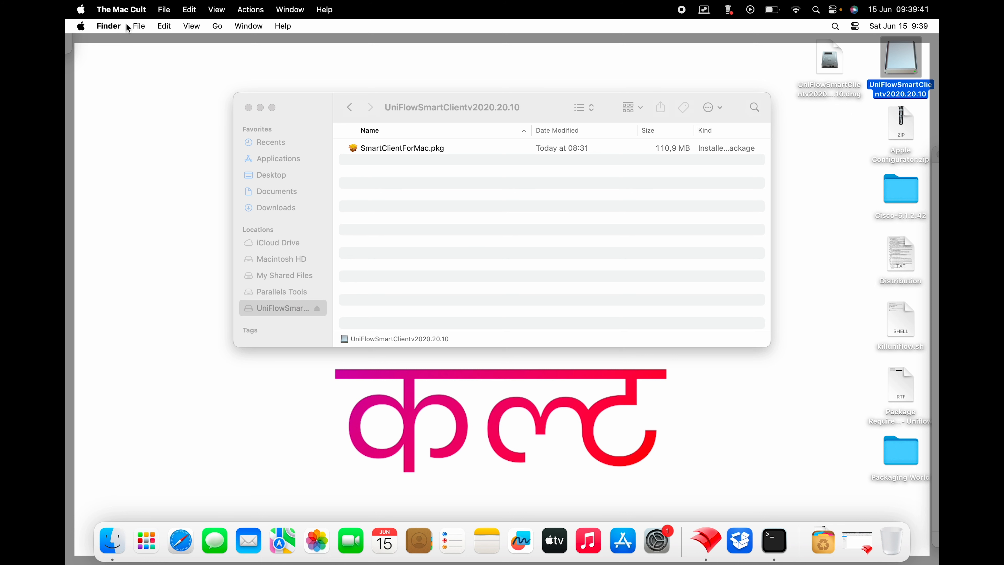
left_click(109, 25)
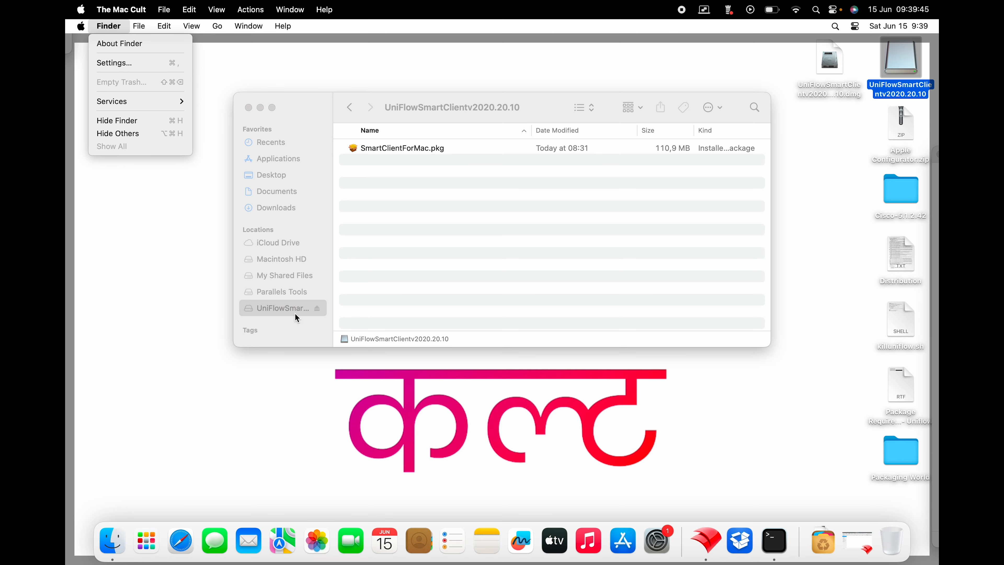
left_click(392, 262)
left_click(205, 273)
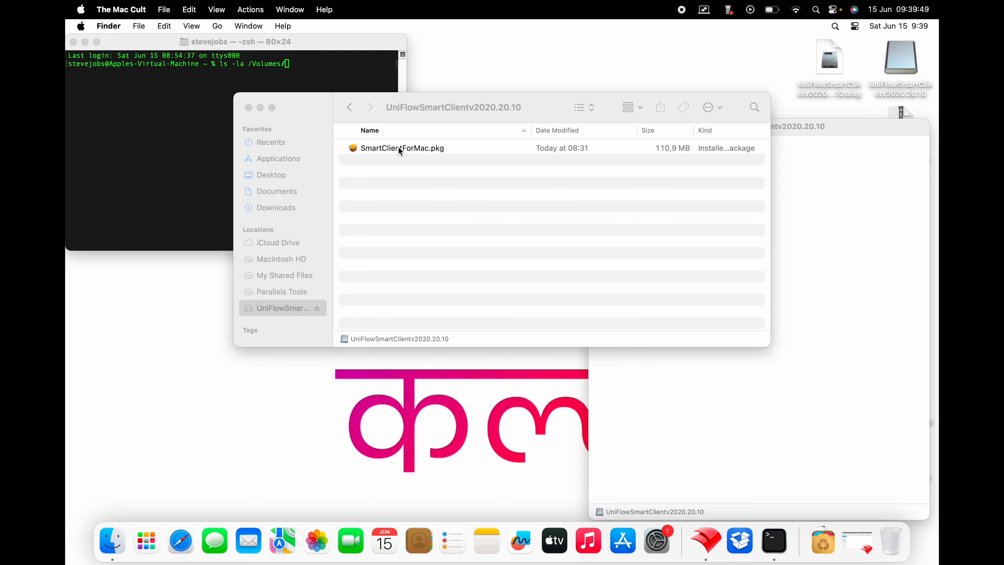
left_click_drag(544, 103, 439, 184)
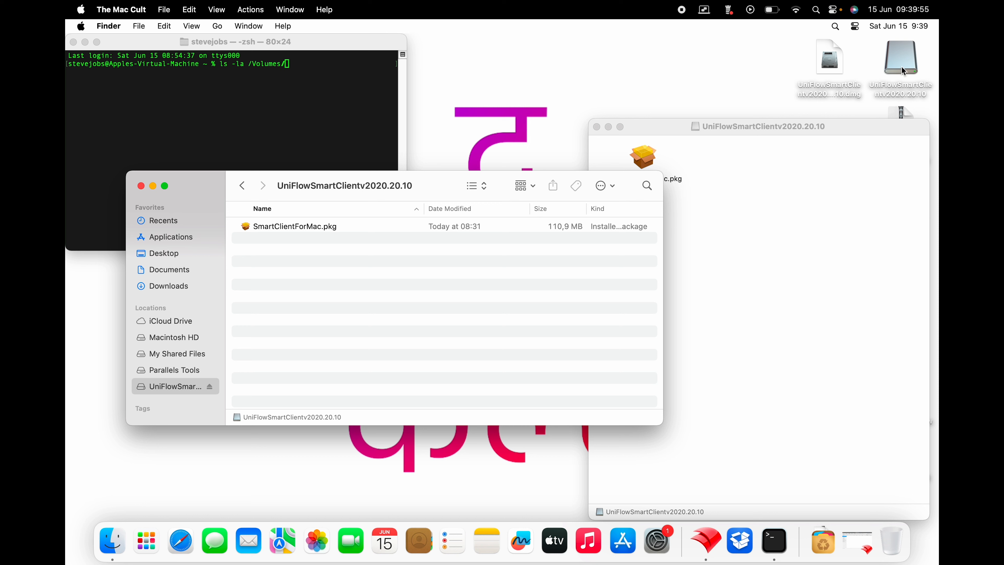
- List the mounted volume's full contents with ls -la /Volumes/UniFlowSmartClientv2020.20.10 in a widened Terminal window and highlight the .tenantcfg.plist entry
left_click(232, 92)
key("BackSpace")
key("BackSpace")
key("BackSpace")
key("BackSpace")
key("BackSpace")
key("BackSpace")
key("BackSpace")
key("BackSpace")
key("BackSpace")
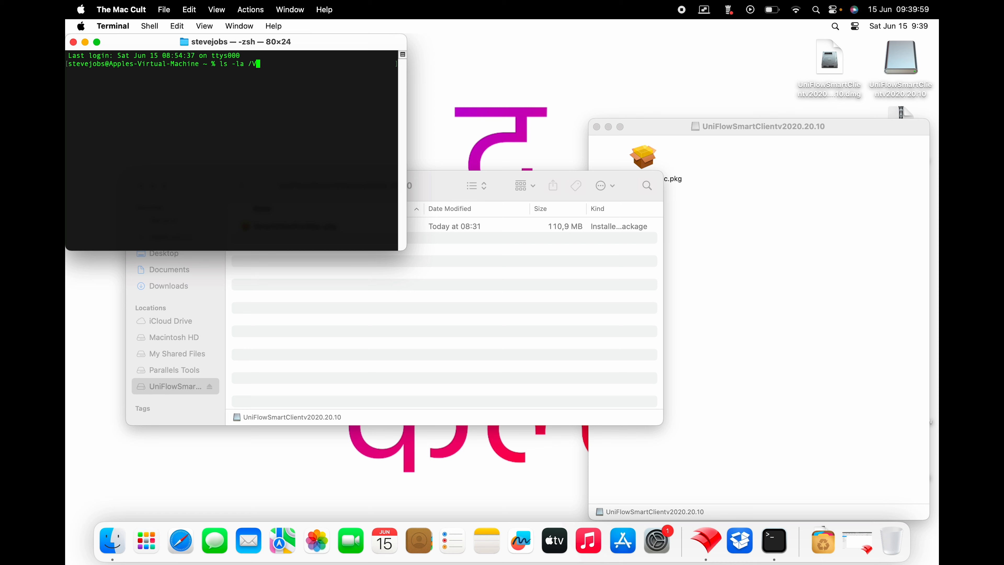
left_click_drag(901, 59, 192, 156)
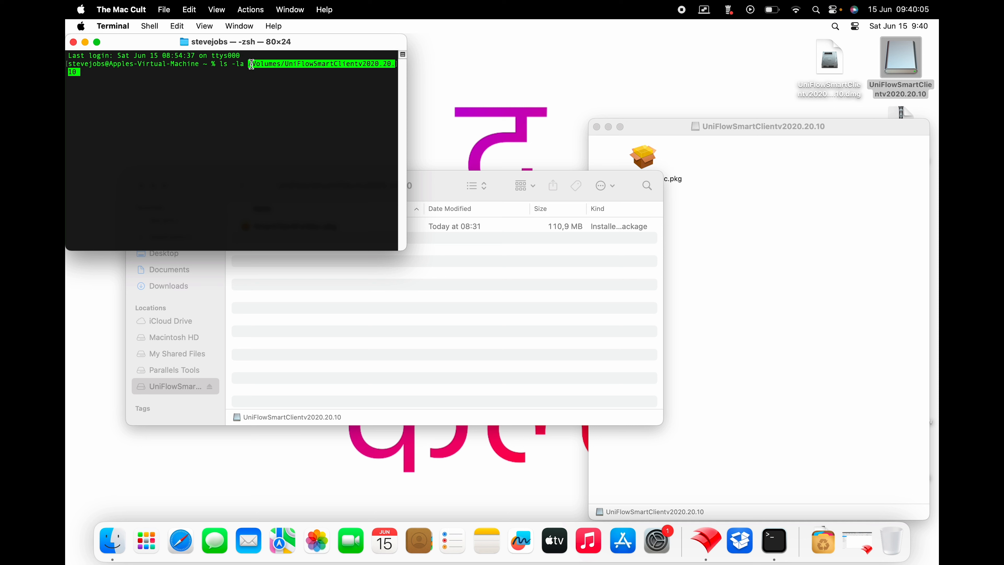
left_click_drag(407, 91, 541, 90)
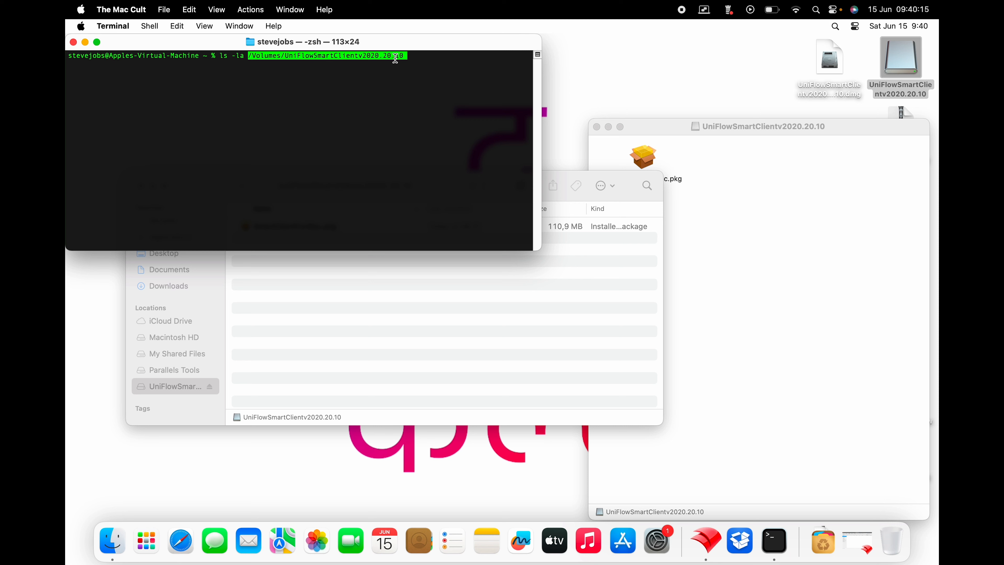
key("Return")
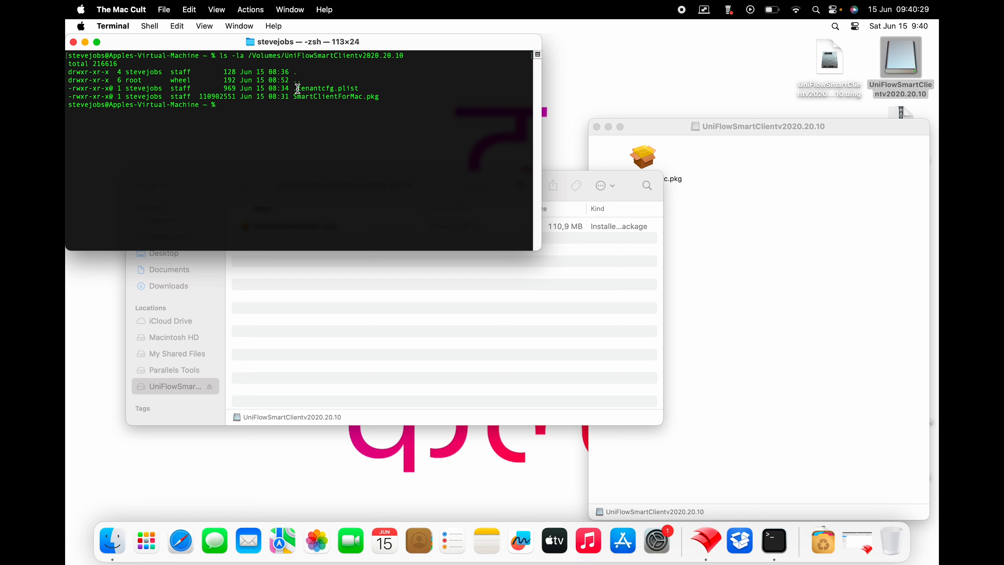
left_click_drag(298, 88, 363, 88)
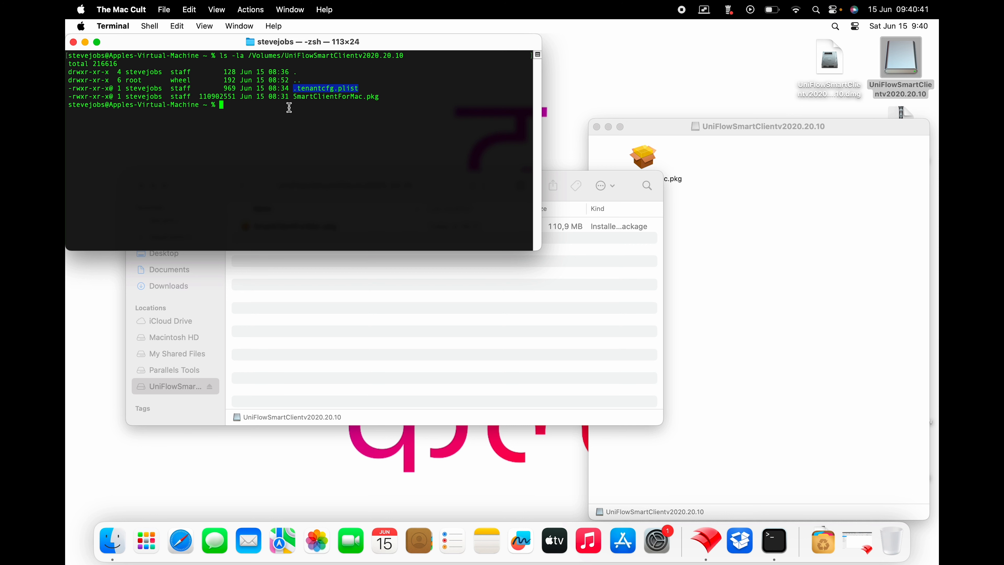
- Enlarge the Terminal window and its text, and print the hidden configuration file with cat /Volumes/UniFlowSmartClientv2020.20.10/.tenantcfg.plist
left_click_drag(538, 249, 657, 477)
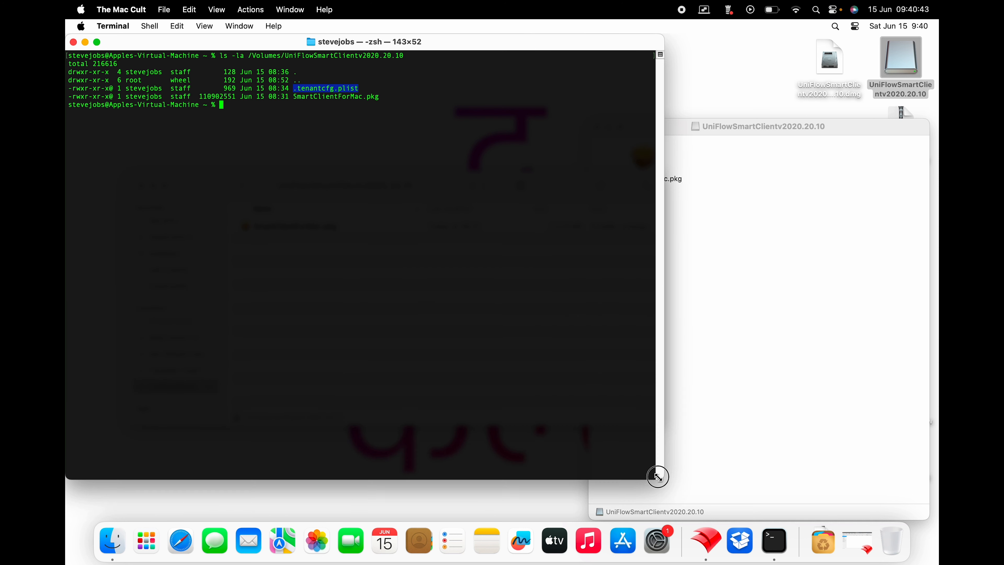
key("super+plus")
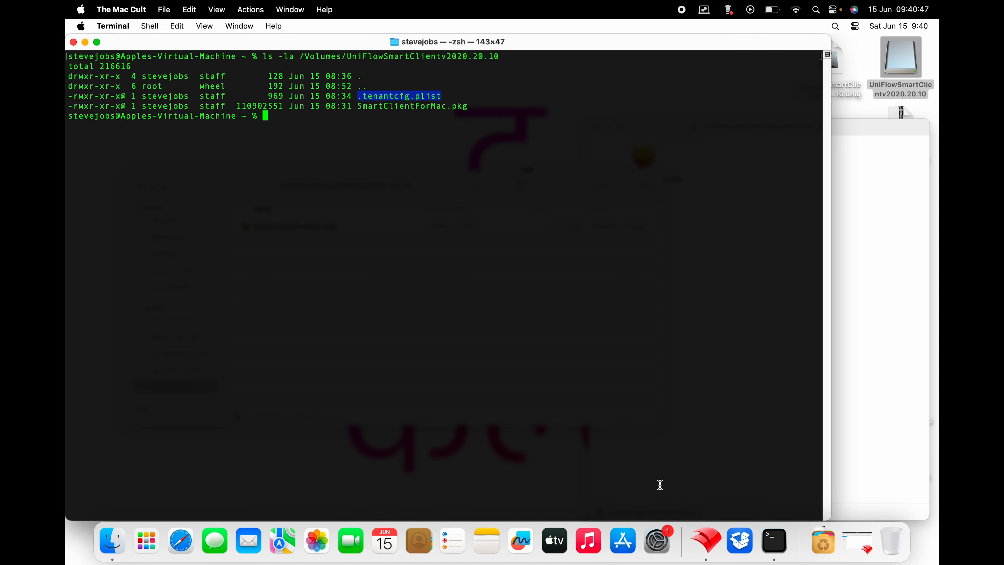
type("cat ")
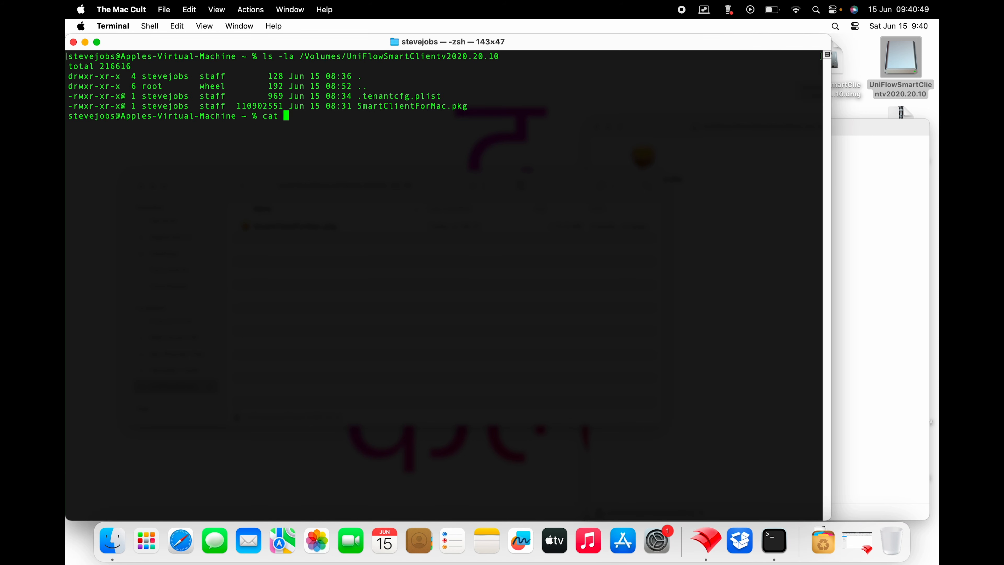
type("/Volumes/")
type("U")
key("Tab")
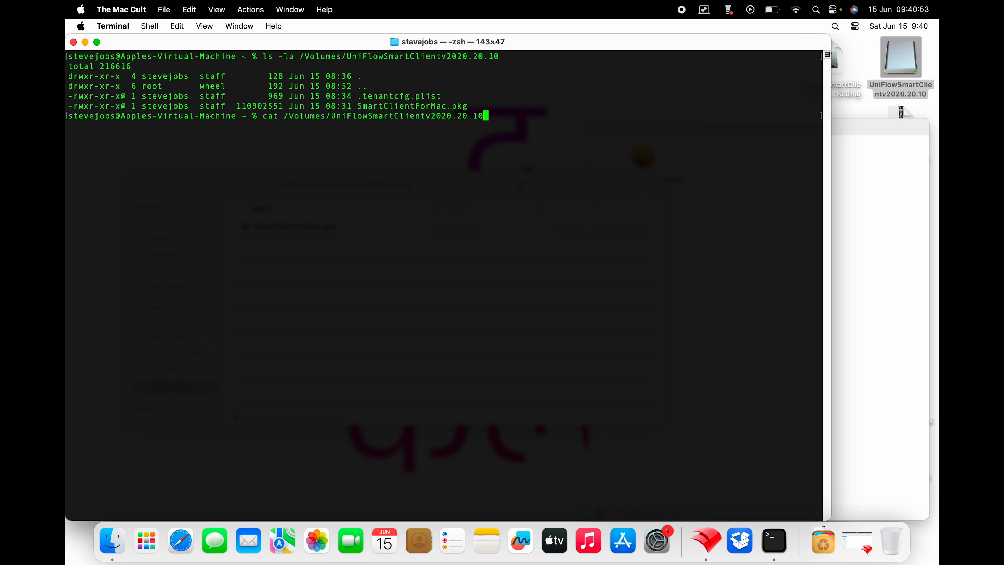
type("/.u")
key("BackSpace")
type("te")
key("Tab")
key("Return")
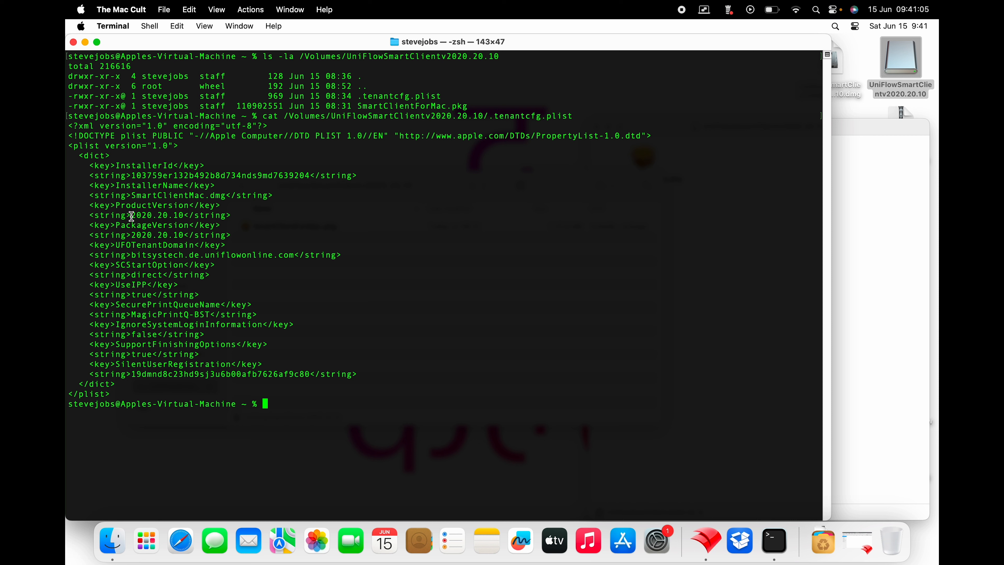
- Examine the product version, secure print queue name and tenant domain in the printed plist, and quit Terminal
left_click_drag(132, 215, 183, 216)
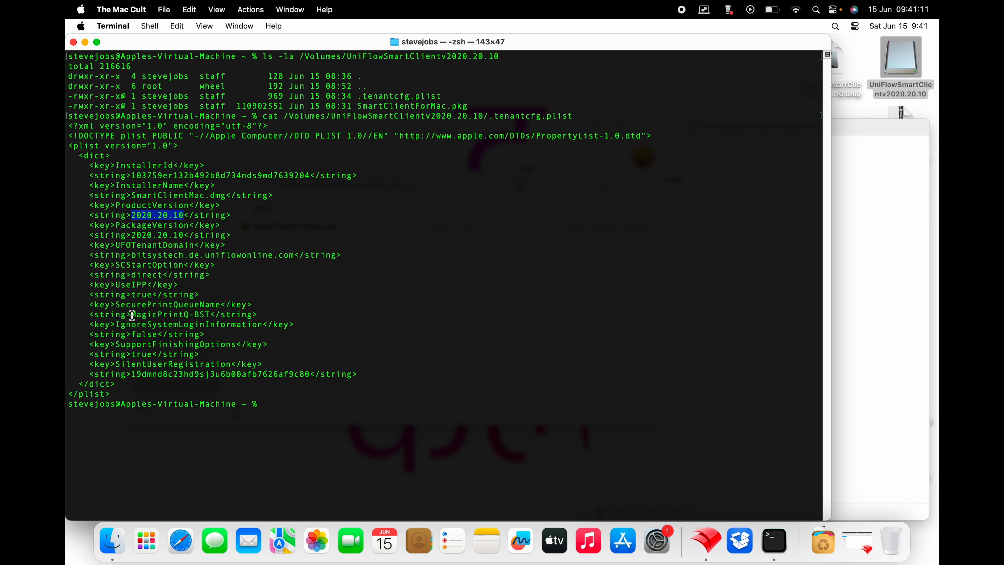
left_click_drag(133, 315, 212, 314)
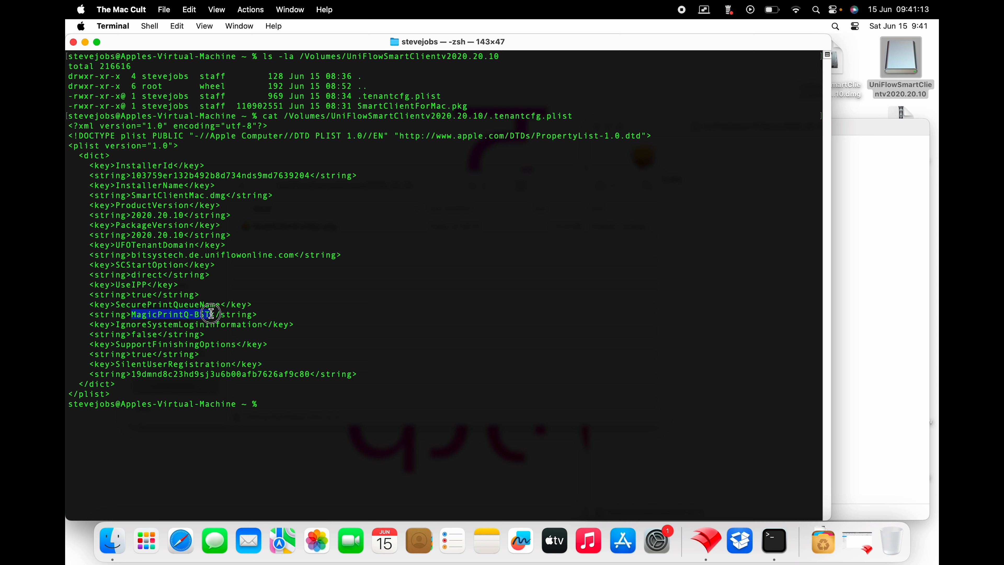
left_click(123, 243)
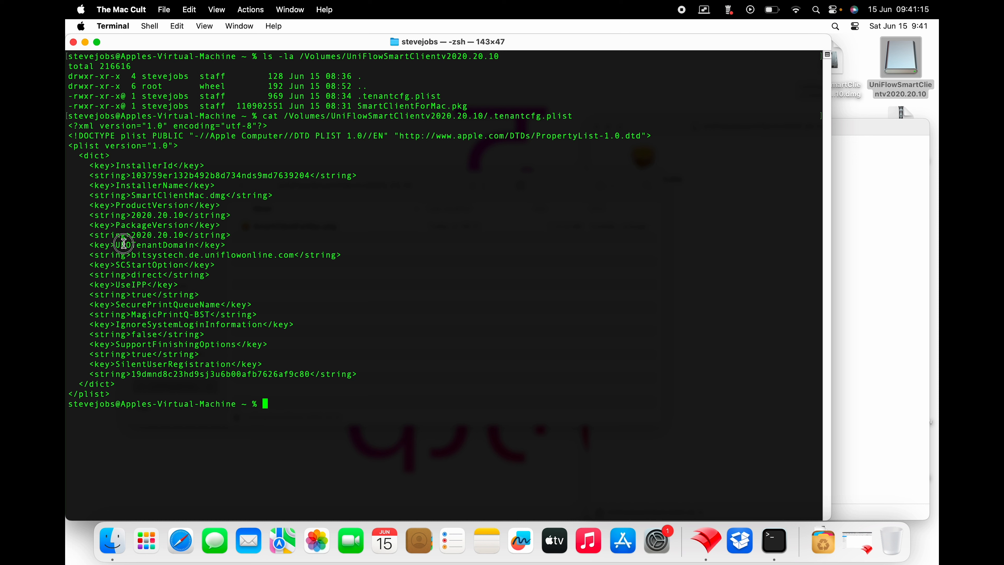
left_click_drag(124, 243, 297, 258)
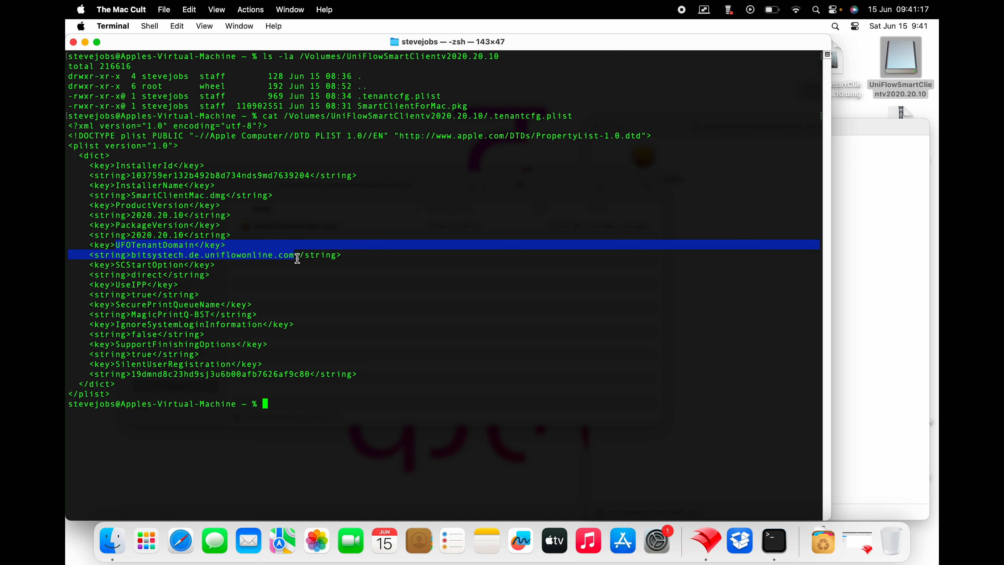
left_click(214, 253)
left_click(209, 255)
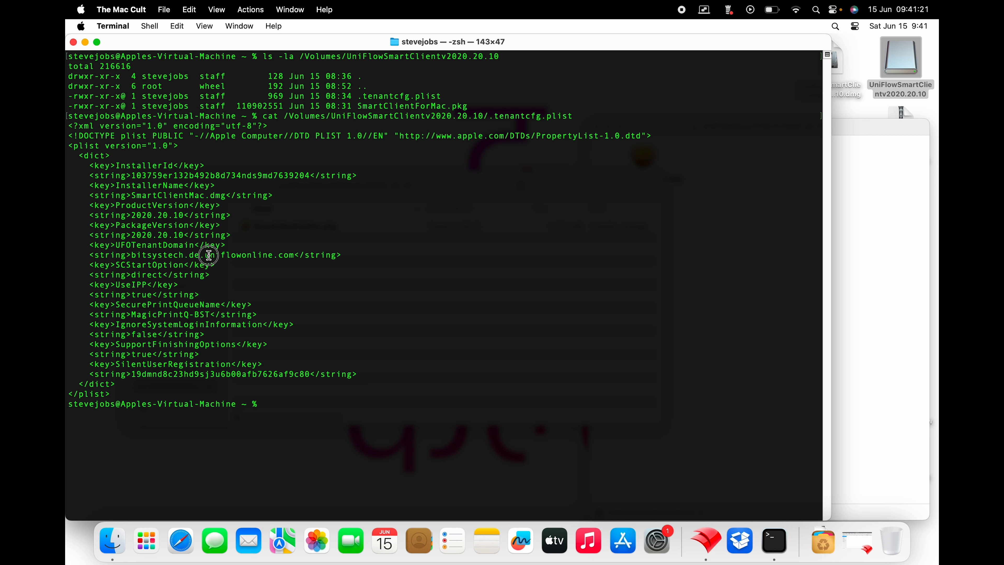
left_click_drag(206, 255, 295, 255)
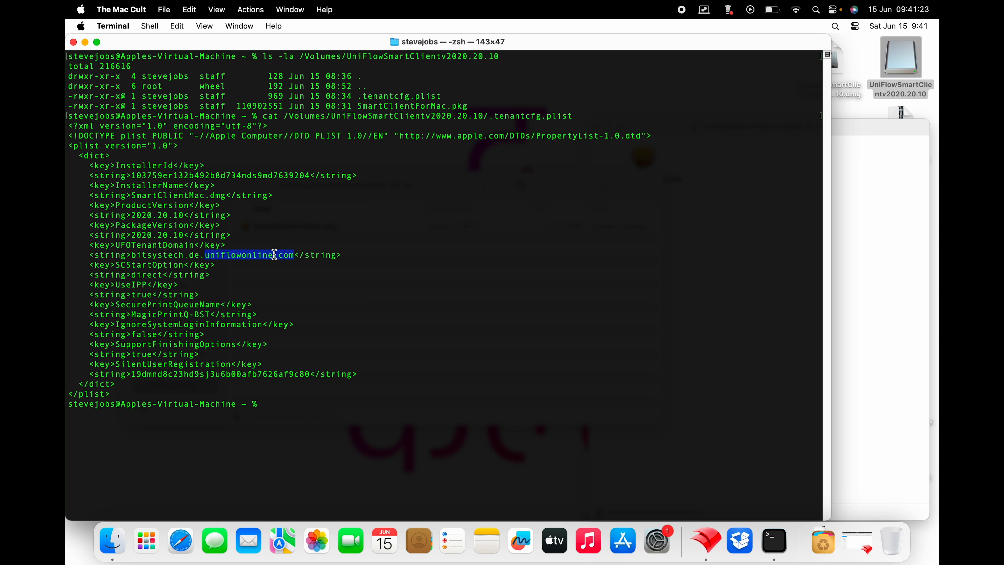
left_click_drag(127, 255, 201, 253)
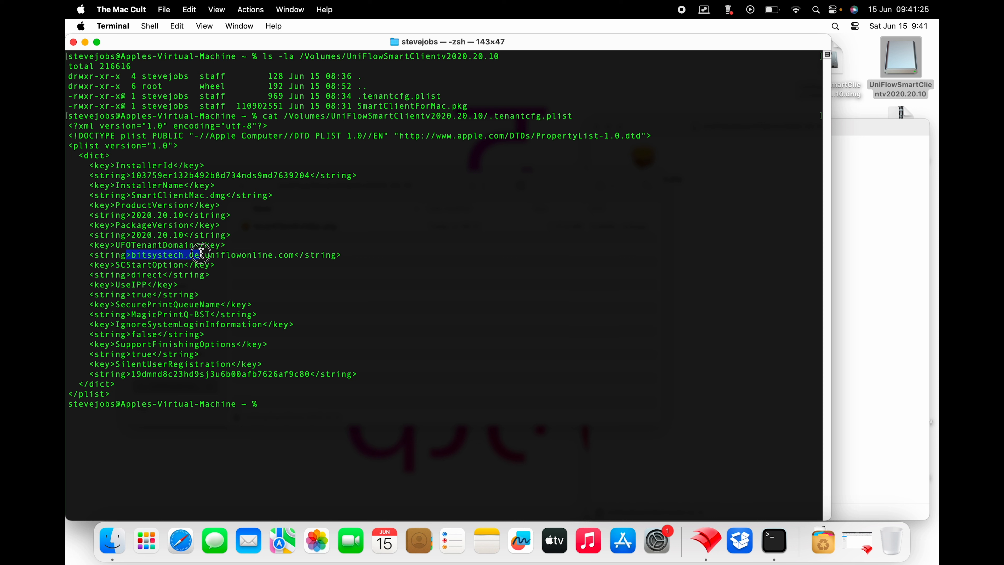
left_click(217, 256)
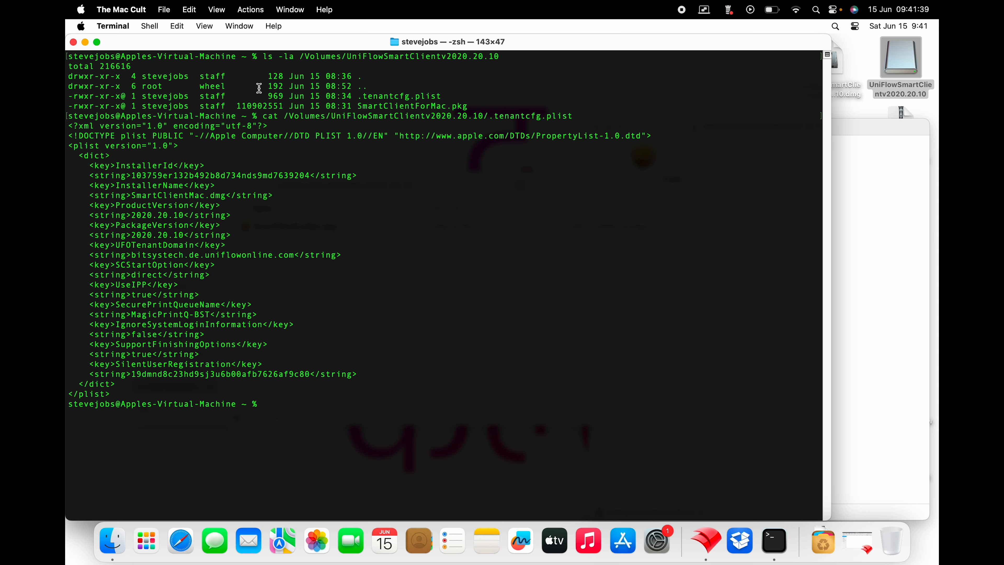
key("super+q")
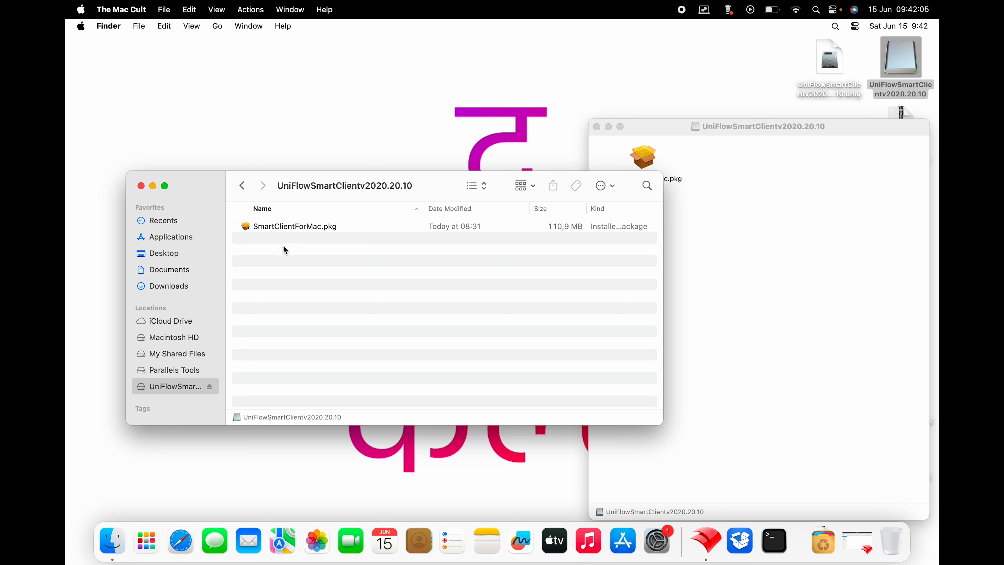
- Copy SmartClientForMac.pkg from the mounted UniFlowSmartClientv2020.20.10 volume to the desktop
left_click(270, 234)
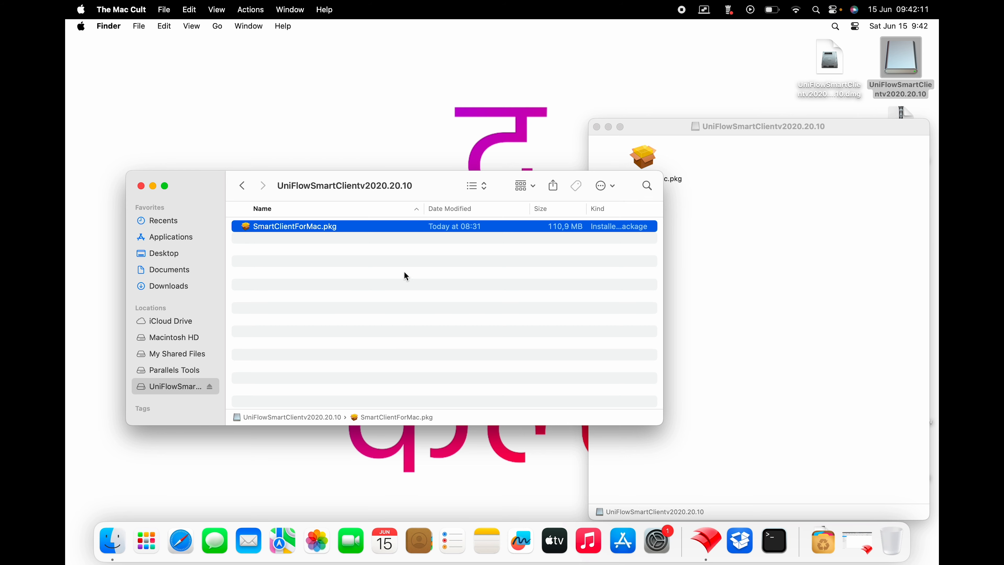
left_click(816, 277)
left_click(645, 162)
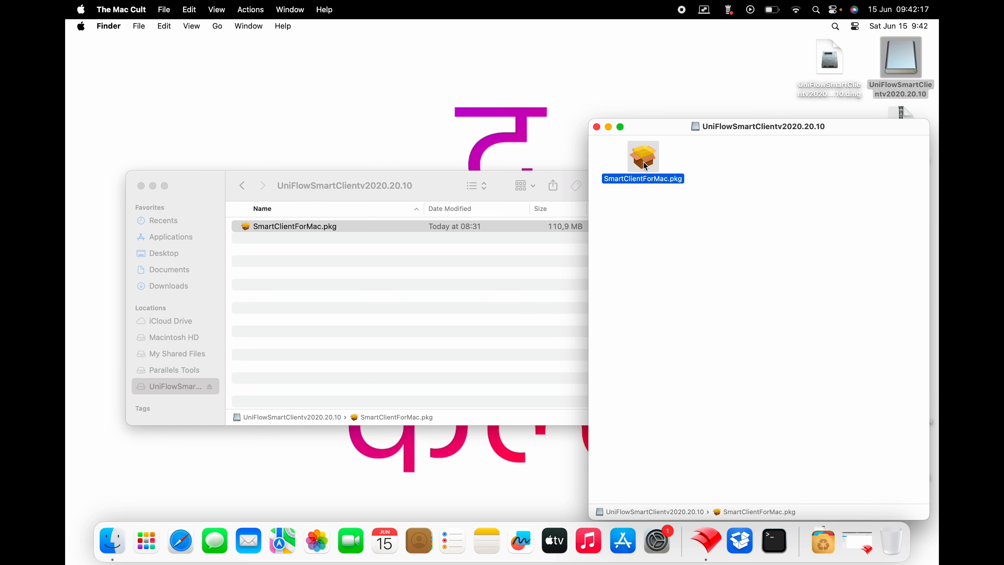
left_click_drag(644, 160, 452, 99)
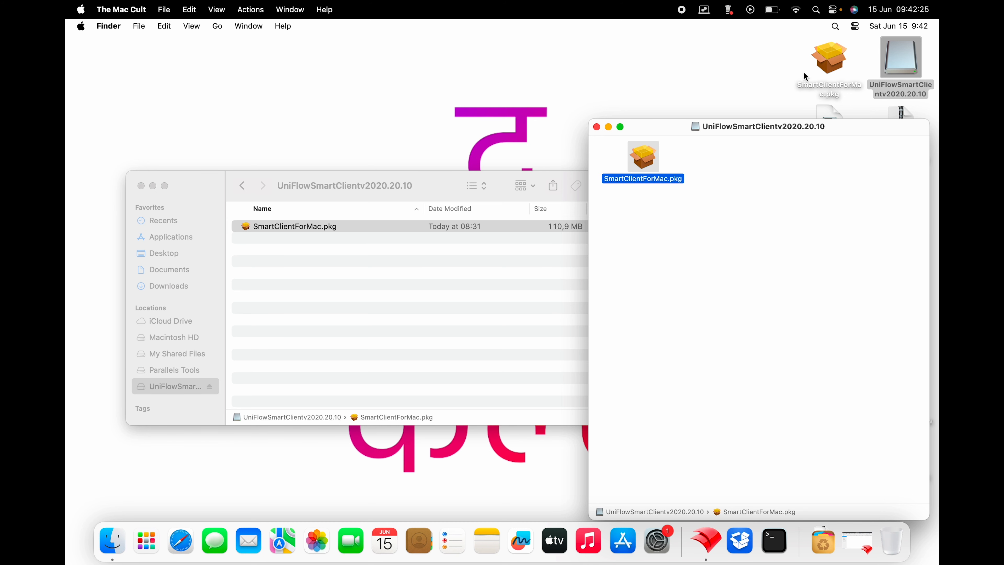
- Try to install uniFLOW SmartClient from the desktop copy of SmartClientForMac.pkg, authorizing with the account password, and quit the installer
left_click(827, 65)
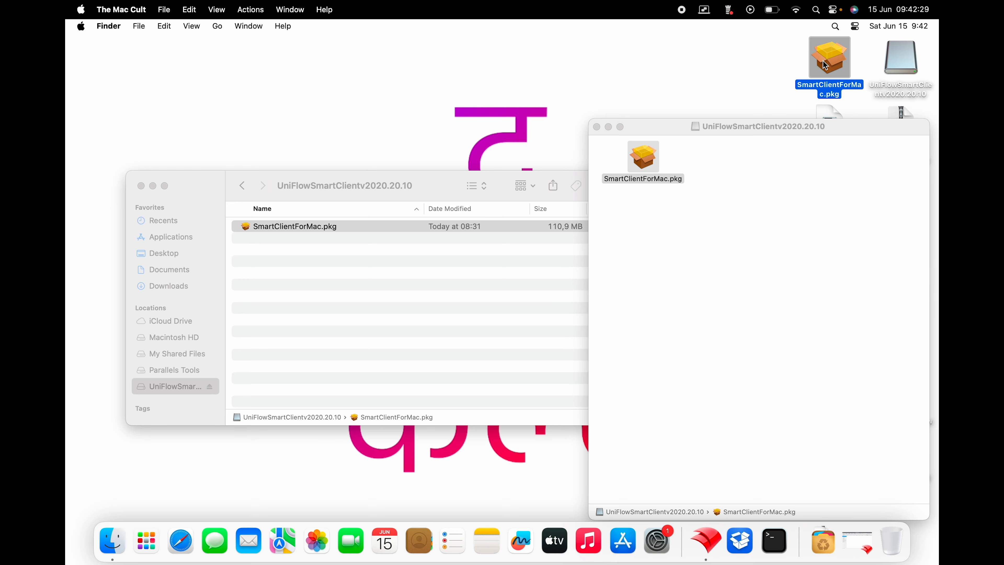
double_click(826, 64)
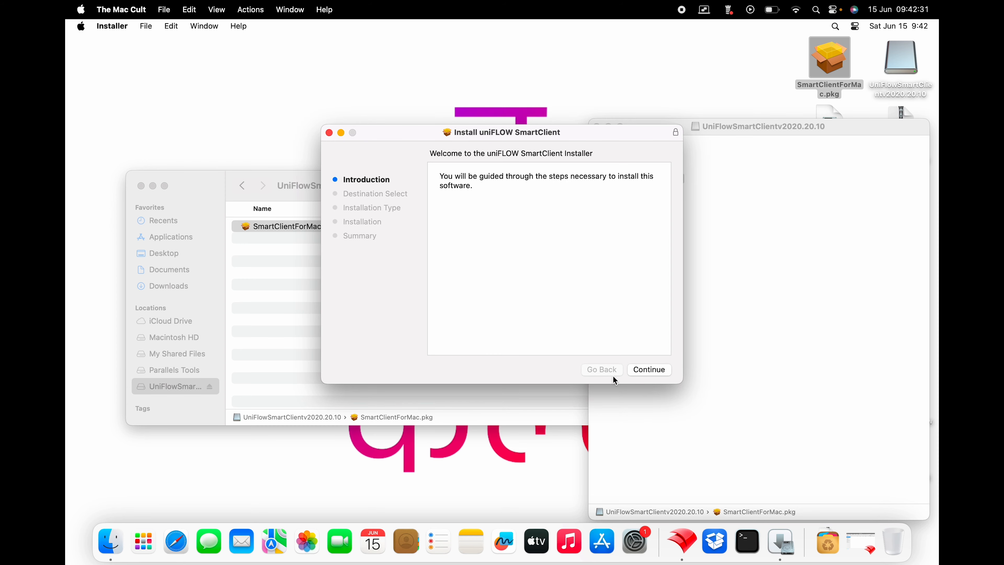
left_click(646, 370)
left_click(645, 370)
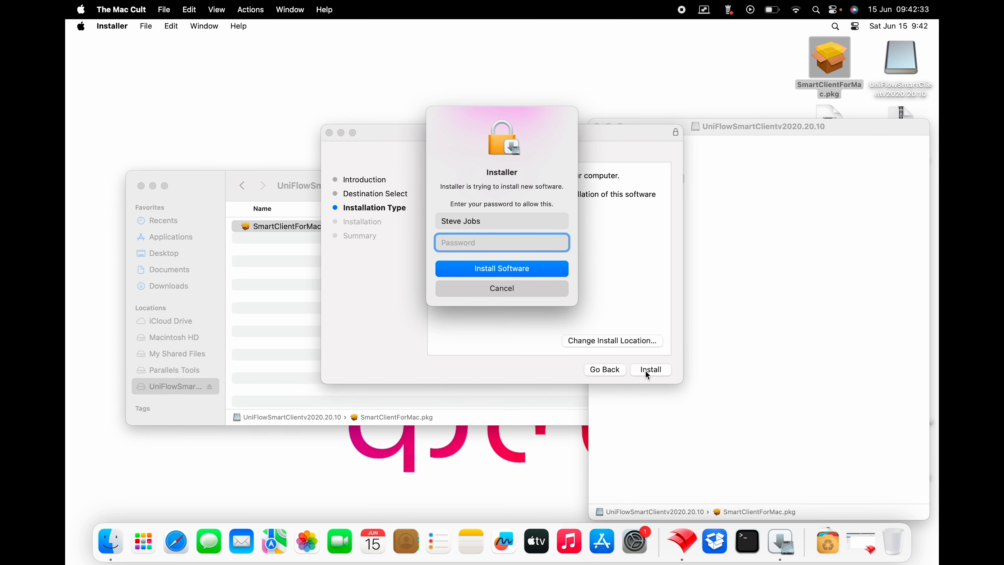
type("••••")
key("Return")
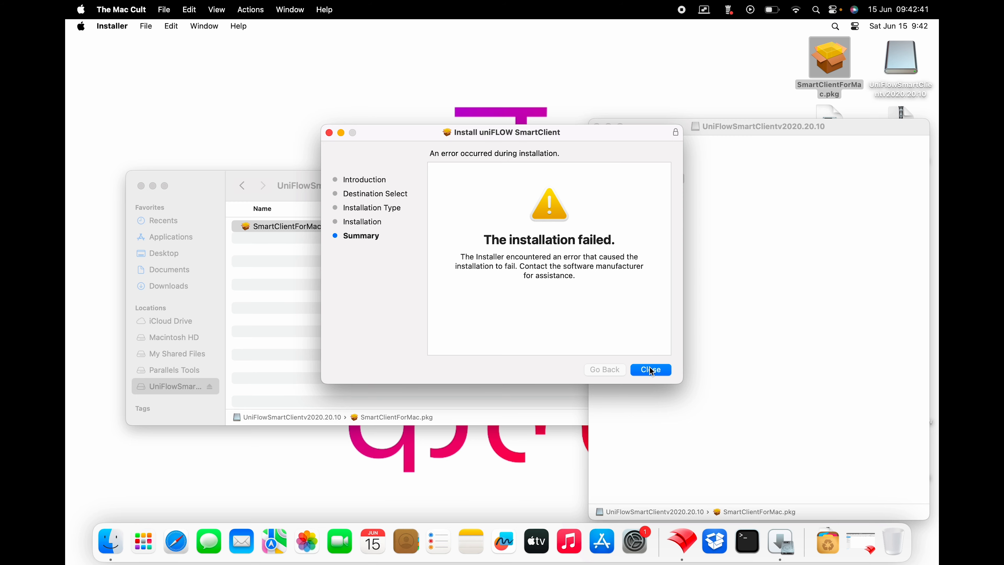
left_click(329, 133)
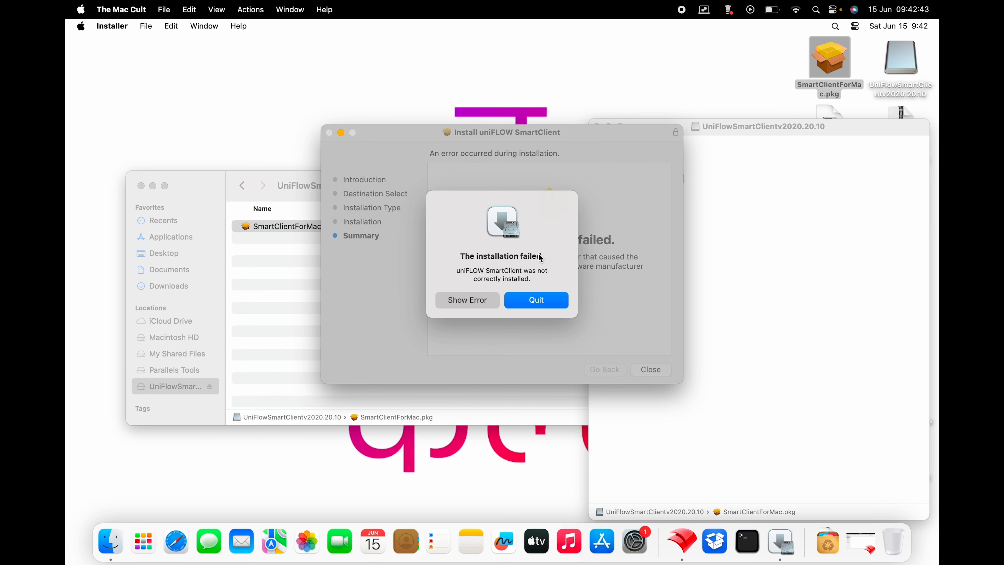
left_click(525, 300)
- Install uniFLOW SmartClient from SmartClientForMac.pkg on the mounted volume, authorizing with the account password, dismiss the background items notification and close the installer
left_click(680, 182)
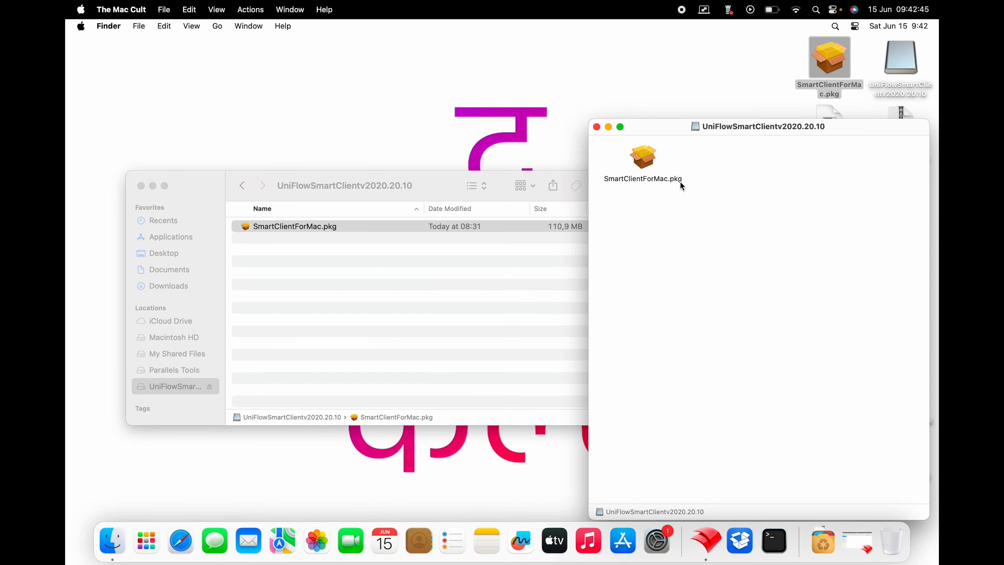
left_click(642, 162)
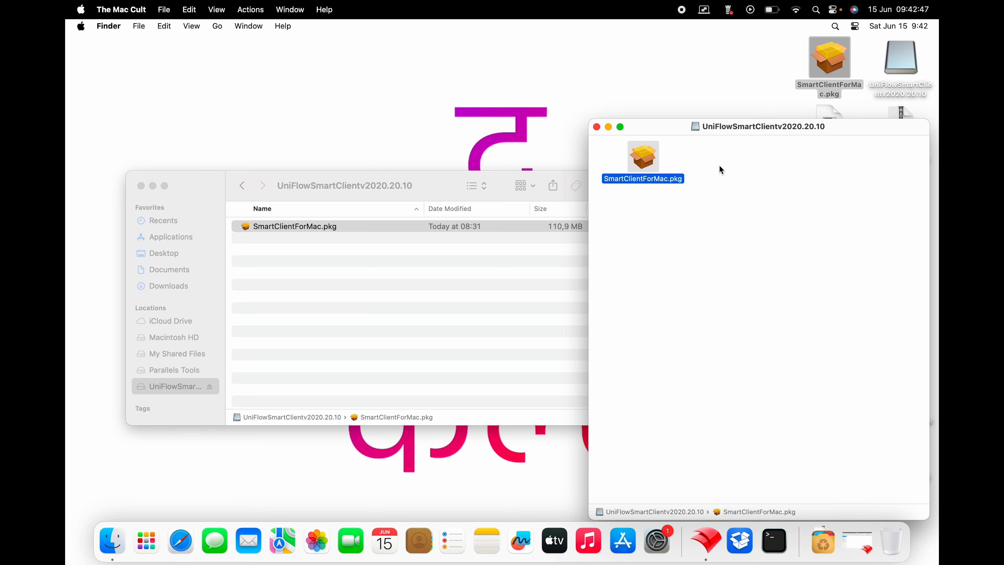
left_click(643, 154)
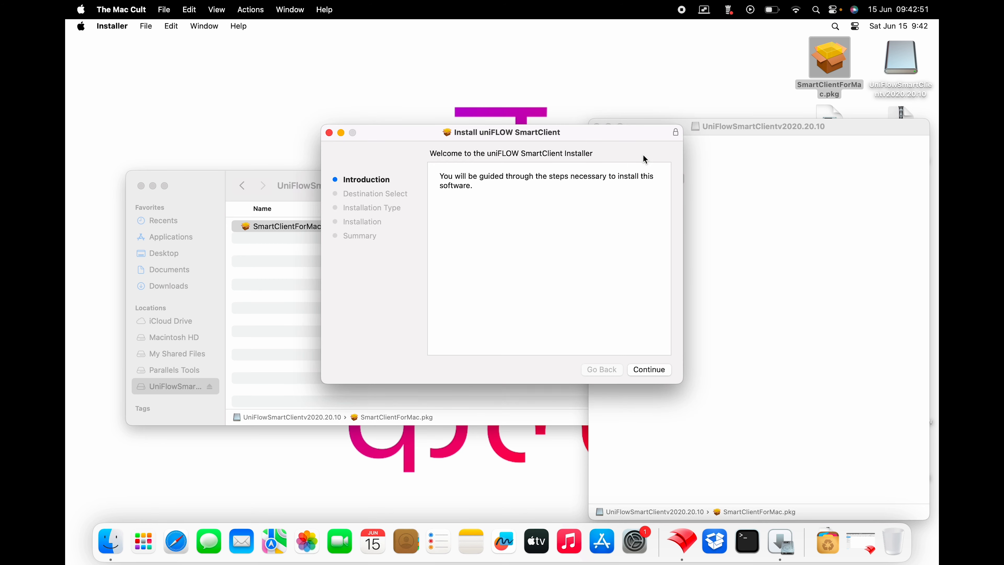
left_click(644, 370)
left_click(642, 371)
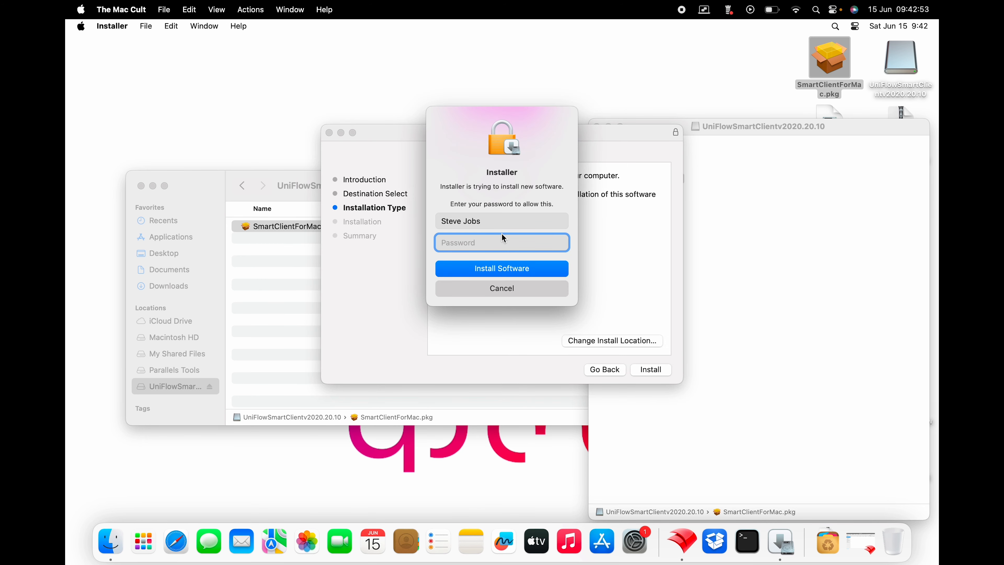
type("••••")
key("Return")
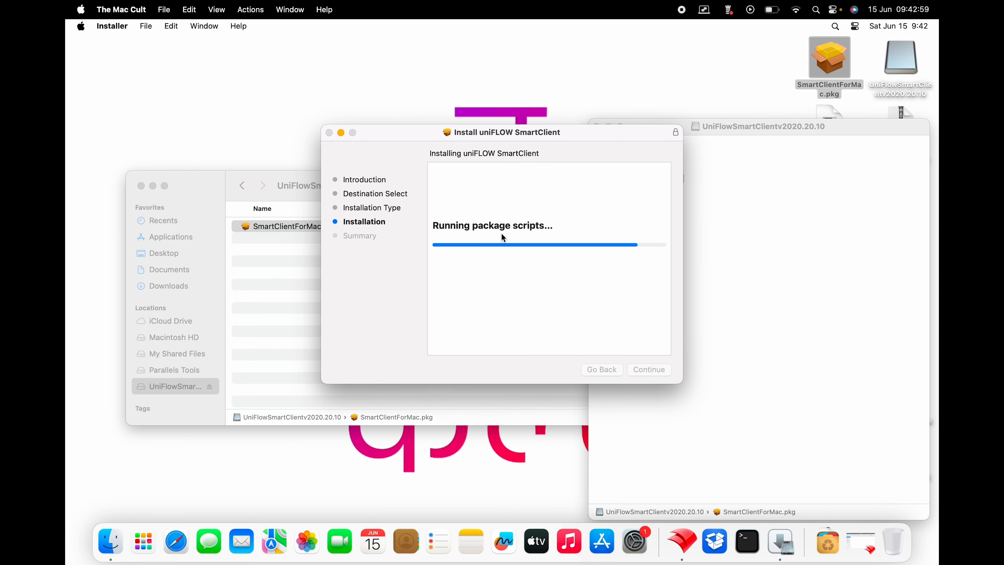
mouse_move(788, 45)
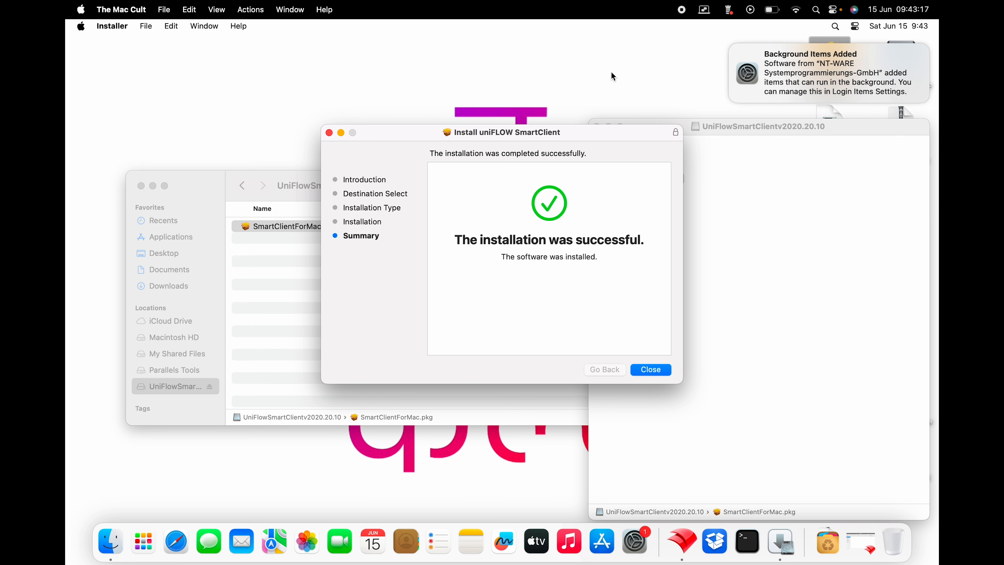
left_click(733, 45)
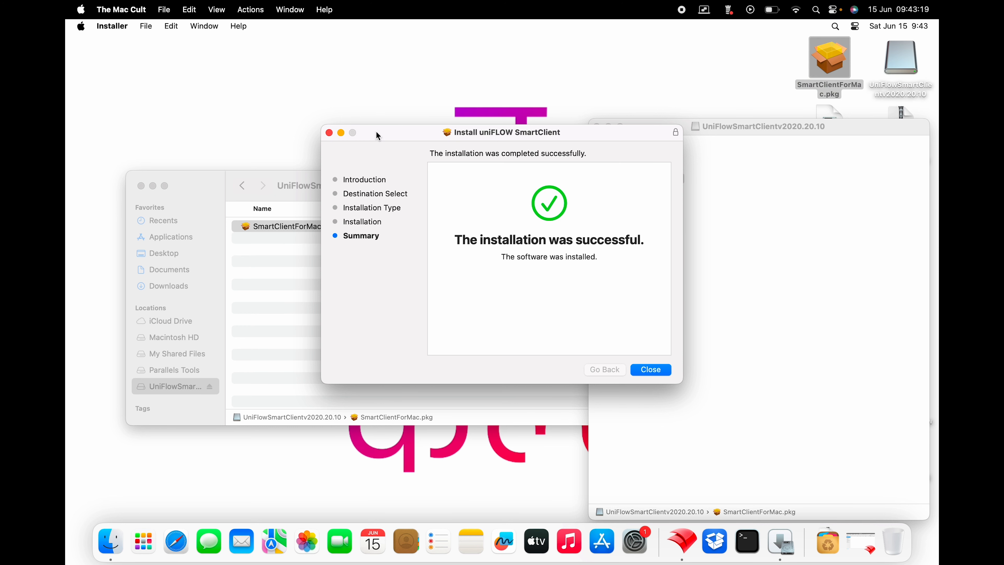
left_click(329, 133)
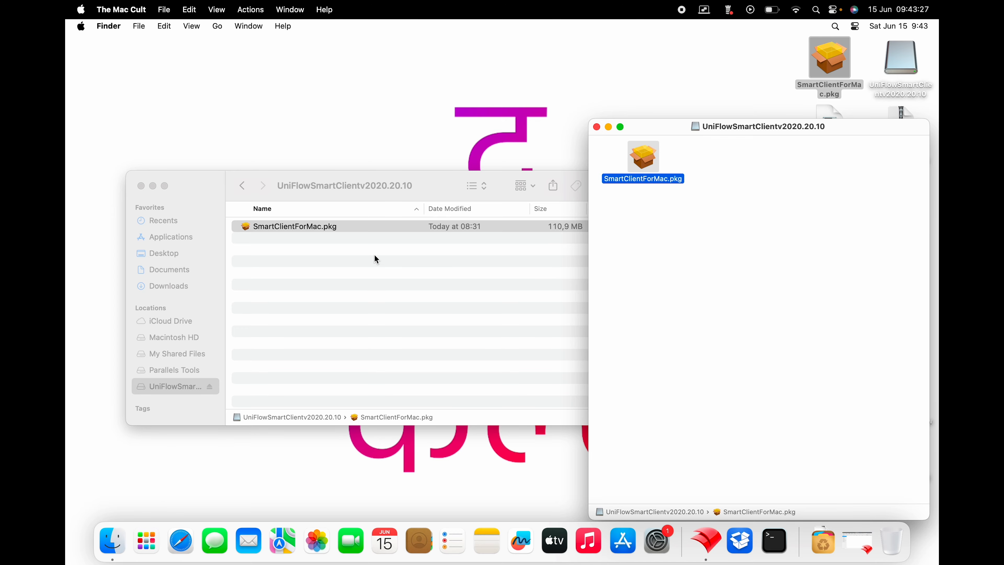
- Minimize the FileWave Central Admin window and close the extra UniFlowSmartClientv2020.20.10 volume window
left_click(707, 547)
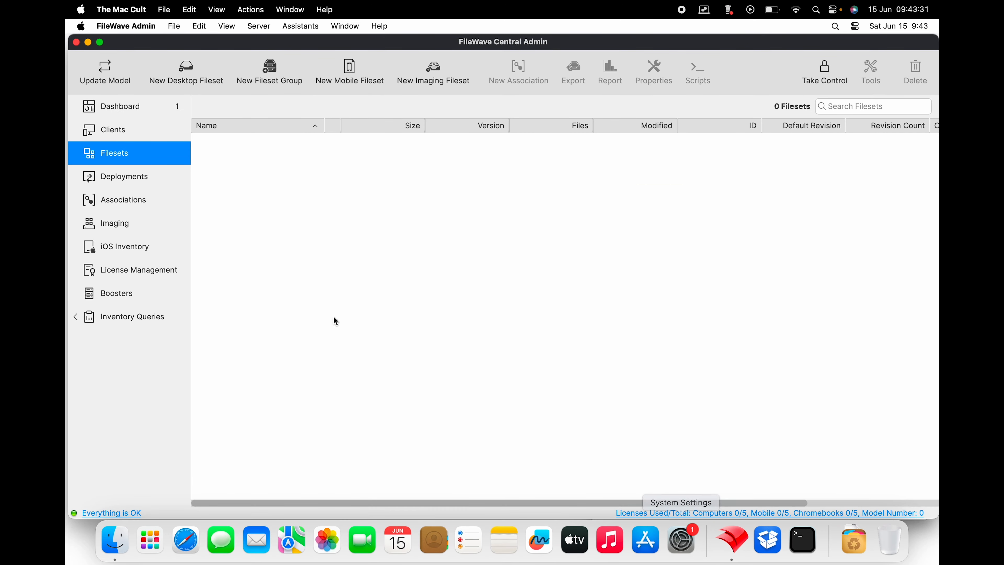
left_click(89, 42)
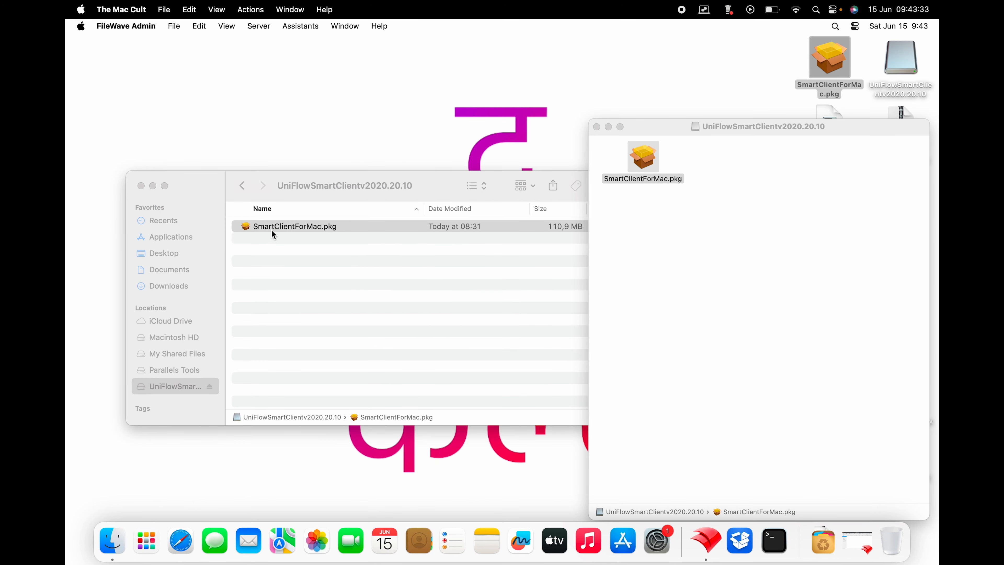
left_click(596, 127)
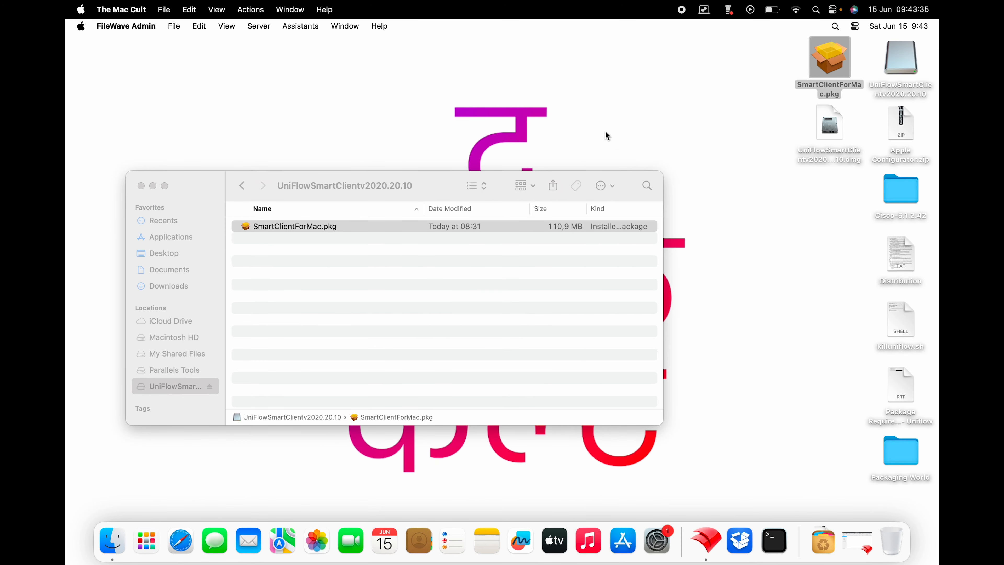
- Open the Package Requirements - Uniflow document from the desktop, review its uninstall and print queue requirements, and move its window aside
left_click(903, 388)
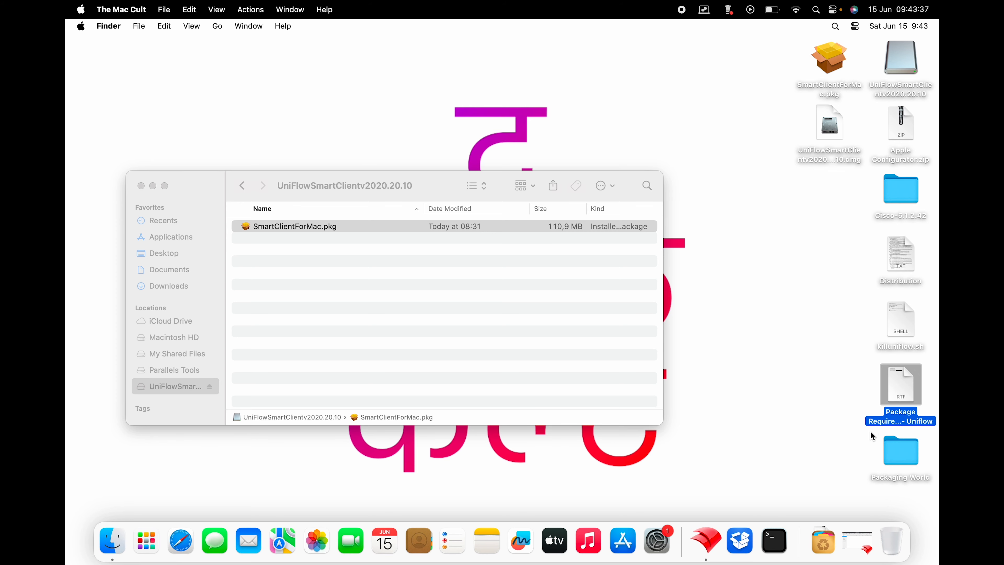
double_click(899, 384)
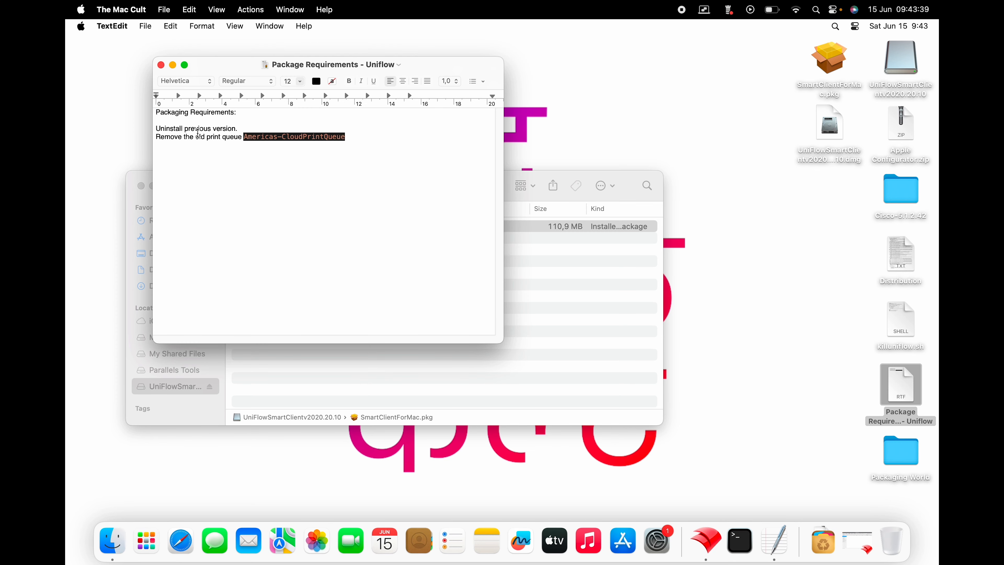
left_click_drag(170, 128, 258, 128)
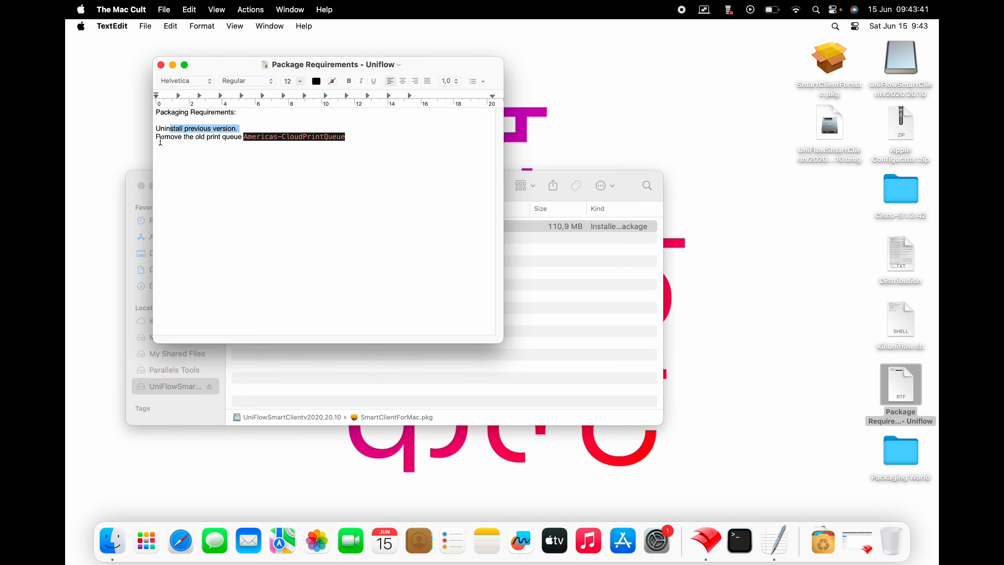
left_click_drag(161, 137, 355, 139)
left_click(355, 140)
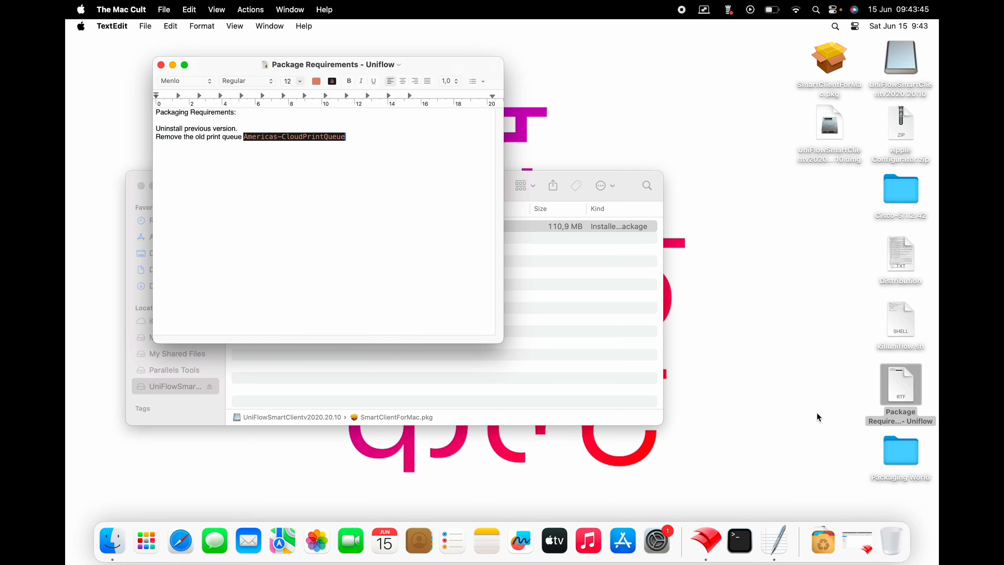
left_click_drag(429, 64, 722, 41)
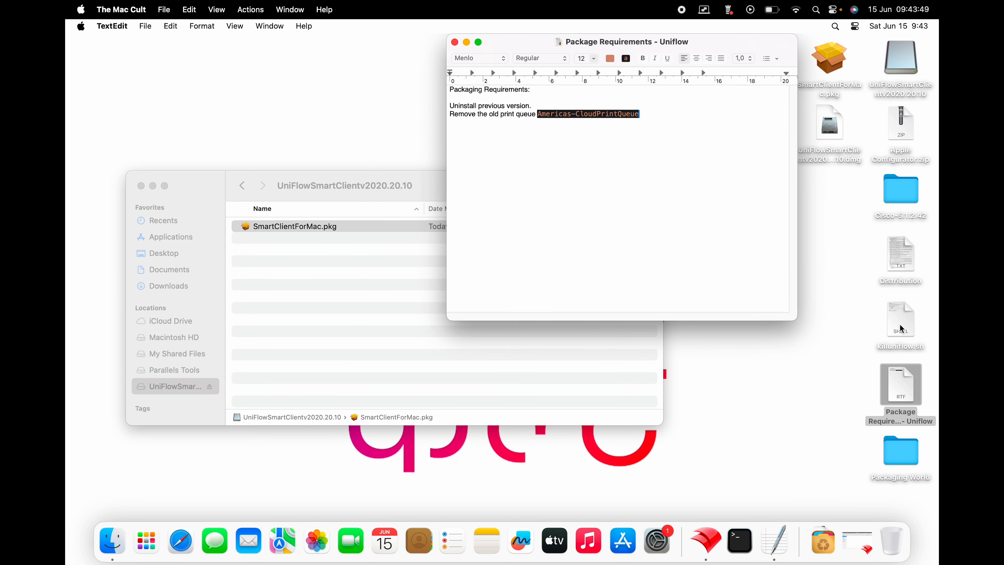
- Open killuniflow.sh from the desktop in Visual Studio Code and close the Welcome page
left_click(903, 329)
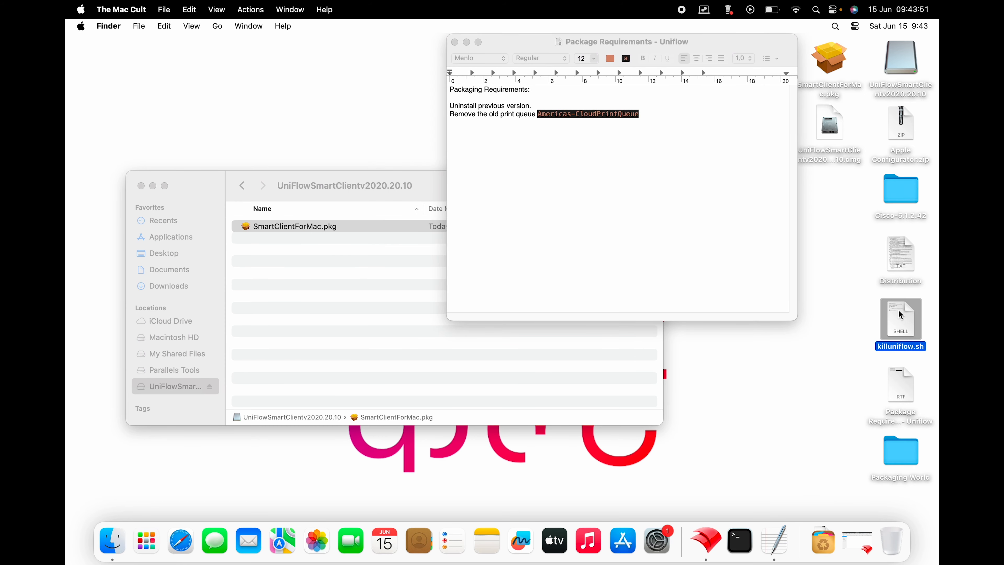
right_click(900, 315)
mouse_move(844, 286)
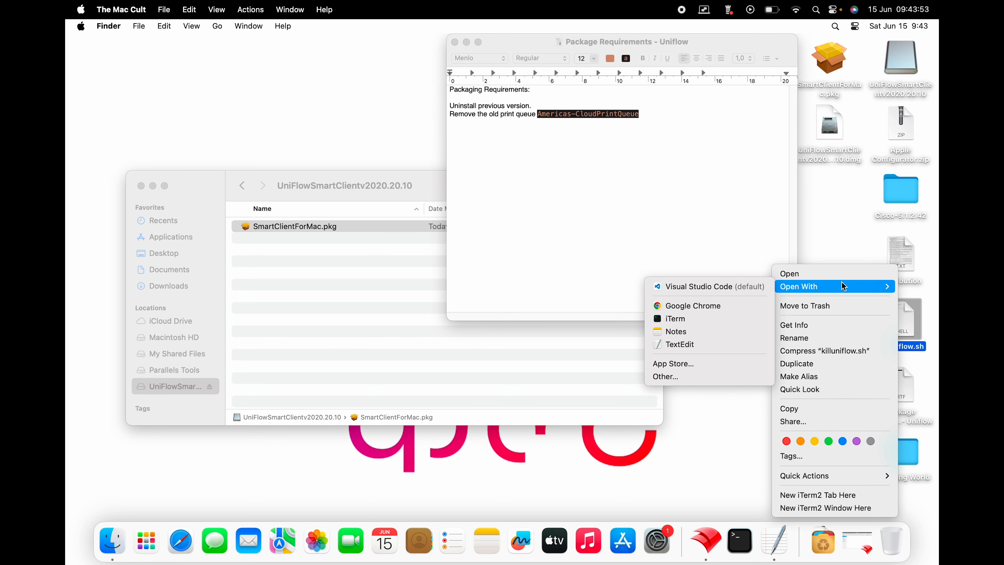
left_click(734, 290)
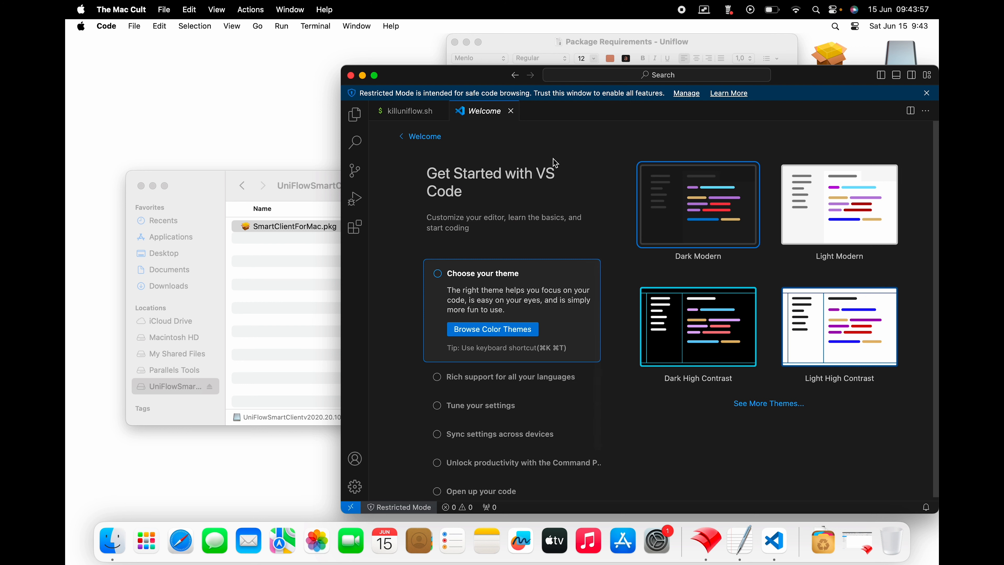
left_click(511, 111)
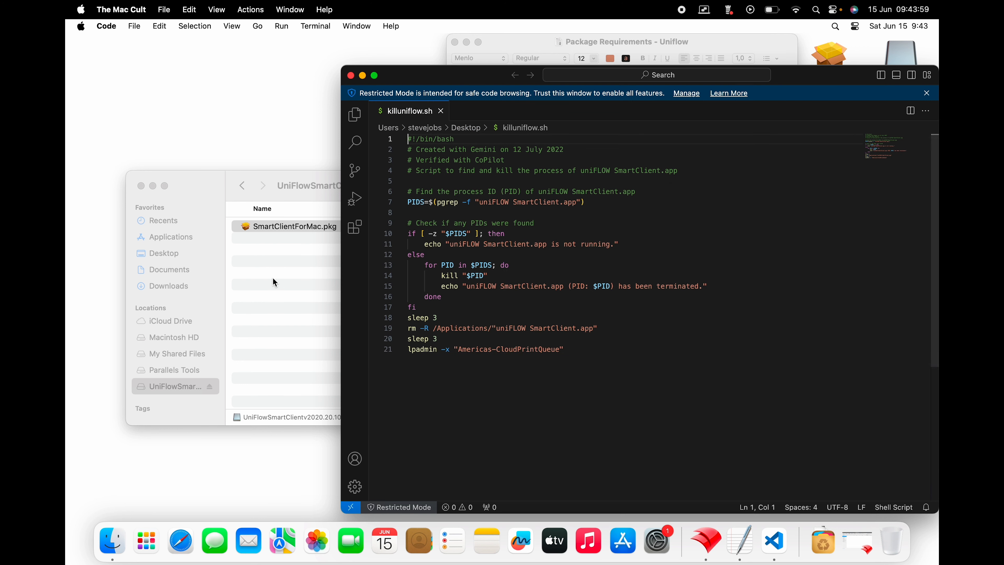
- Move the Finder window lower and the Visual Studio Code window higher, keeping killuniflow.sh in front
left_click(329, 246)
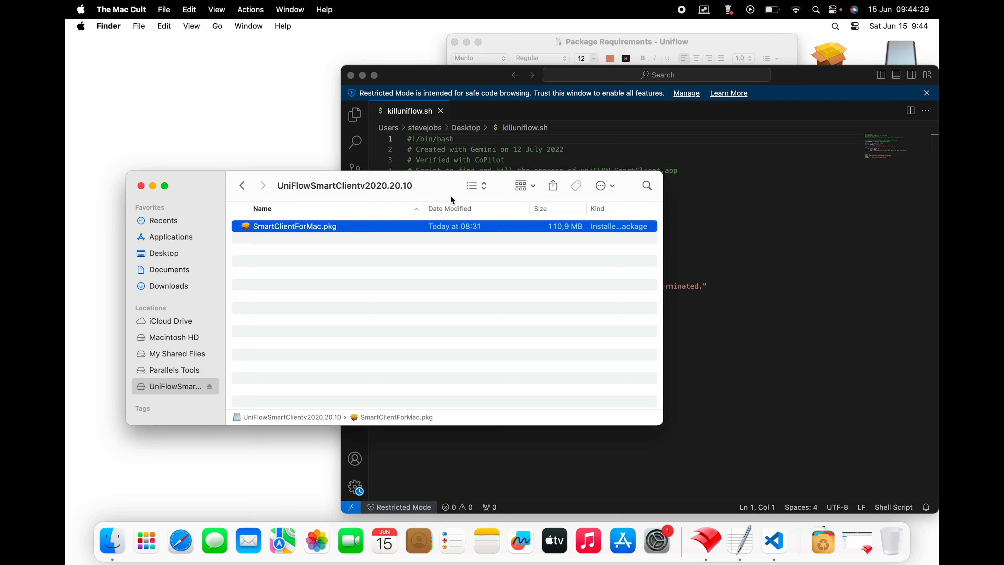
left_click_drag(446, 186, 440, 228)
left_click(489, 189)
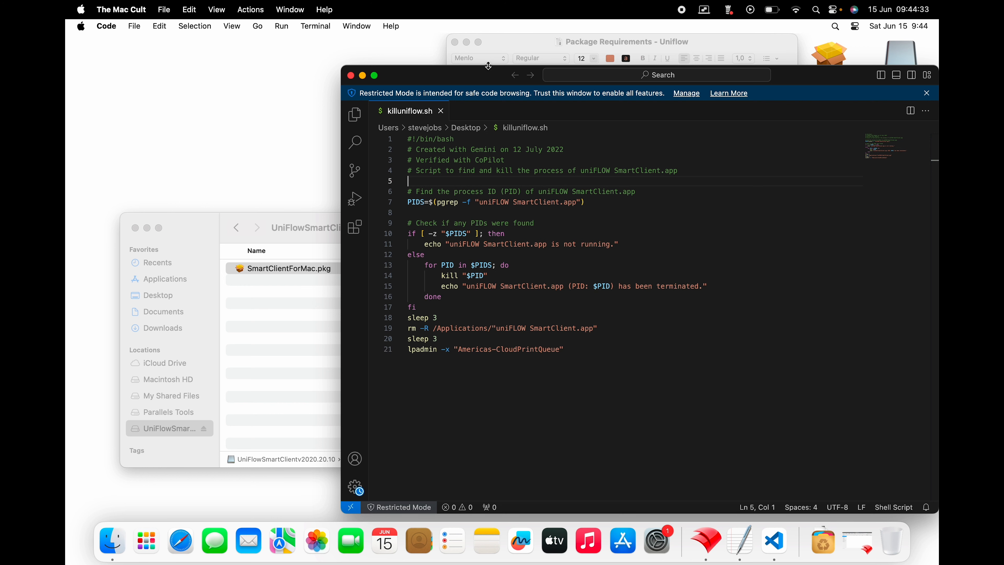
mouse_move(490, 71)
left_mouse_down()
mouse_move(488, 40)
mouse_move(488, 52)
left_mouse_up()
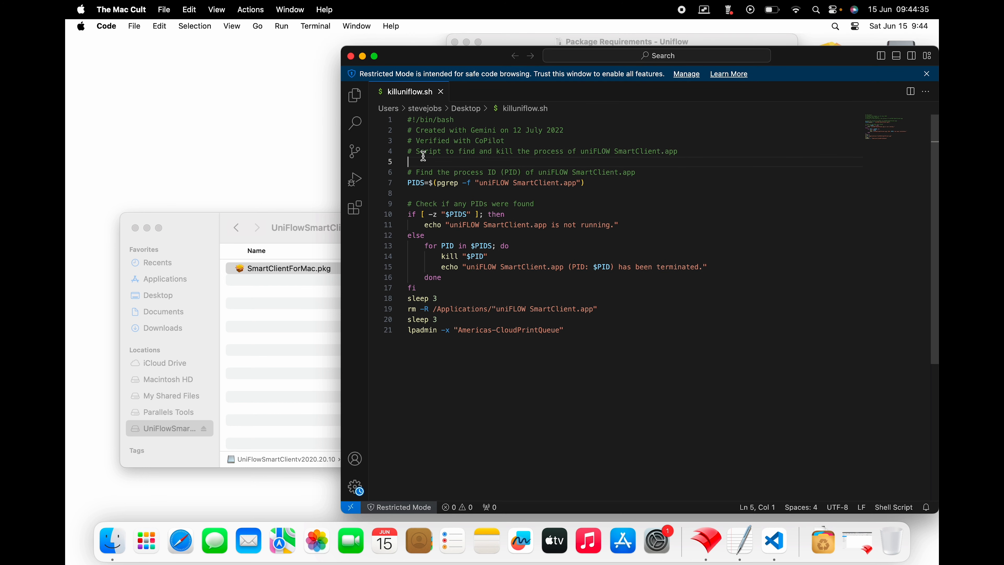
- Copy the command pgrep -f "uniFLOW SmartClient.app" from line 7 of killuniflow.sh
left_click(409, 183)
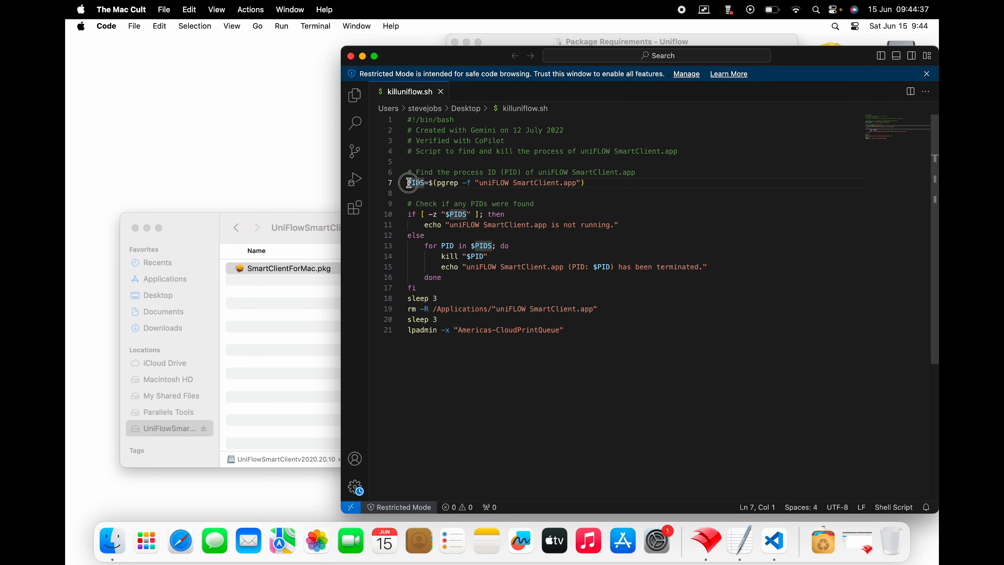
left_click(438, 184)
left_click_drag(438, 184, 581, 184)
key("super+c")
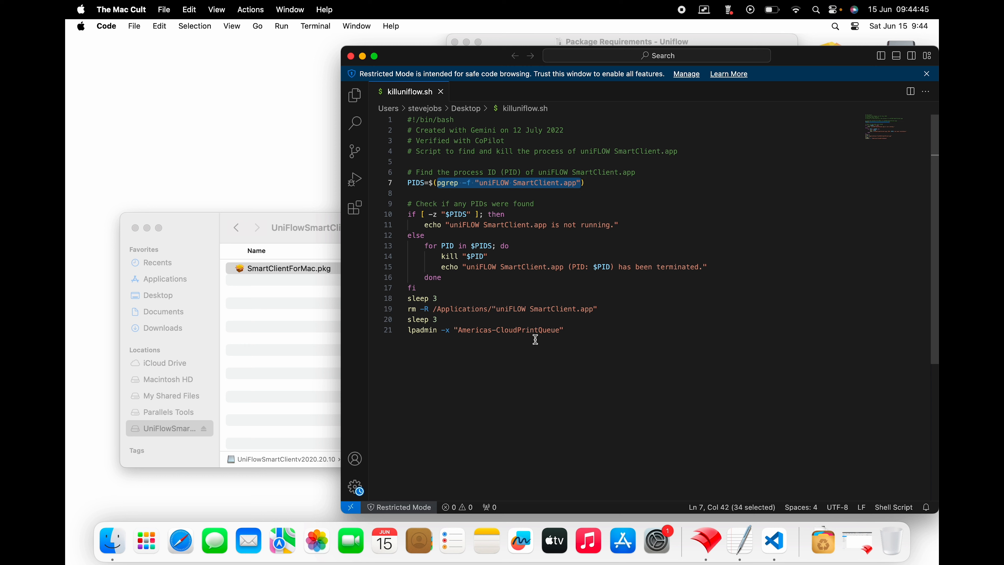
- Open Terminal, enlarge its window and run the copied command pgrep -f "uniFLOW SmartClient.app"
key("super+space")
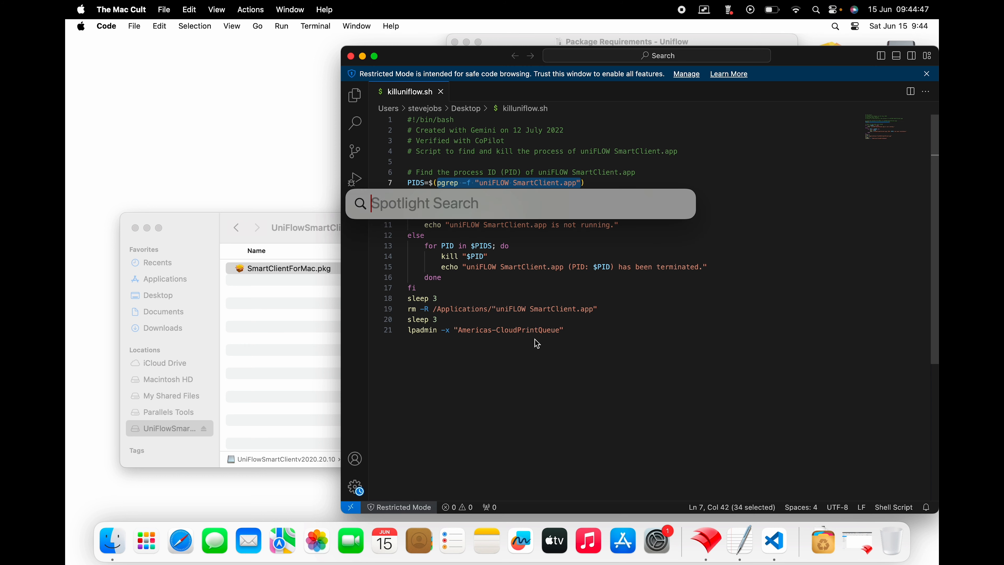
type("terminal")
key("Return")
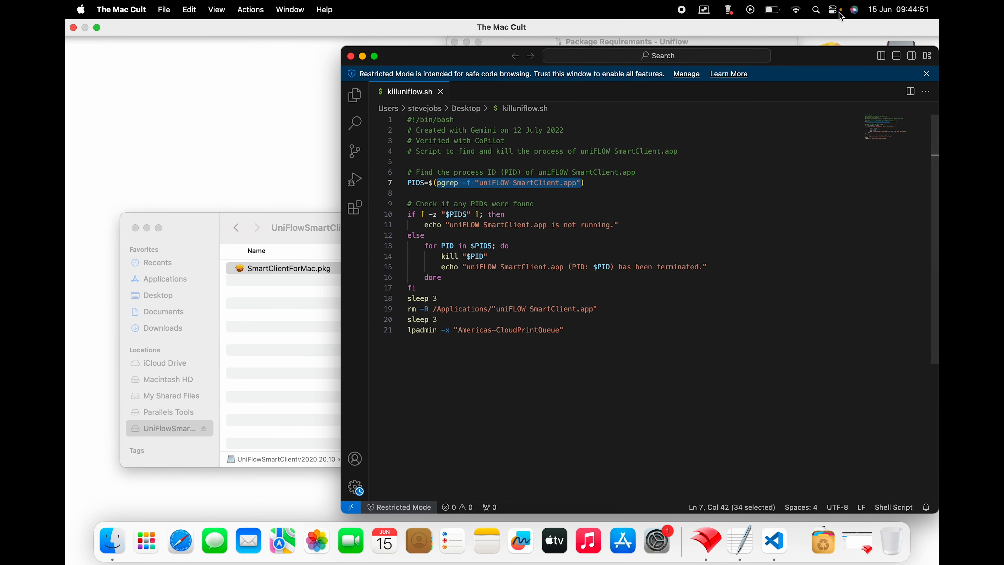
left_click(832, 27)
type("terminal")
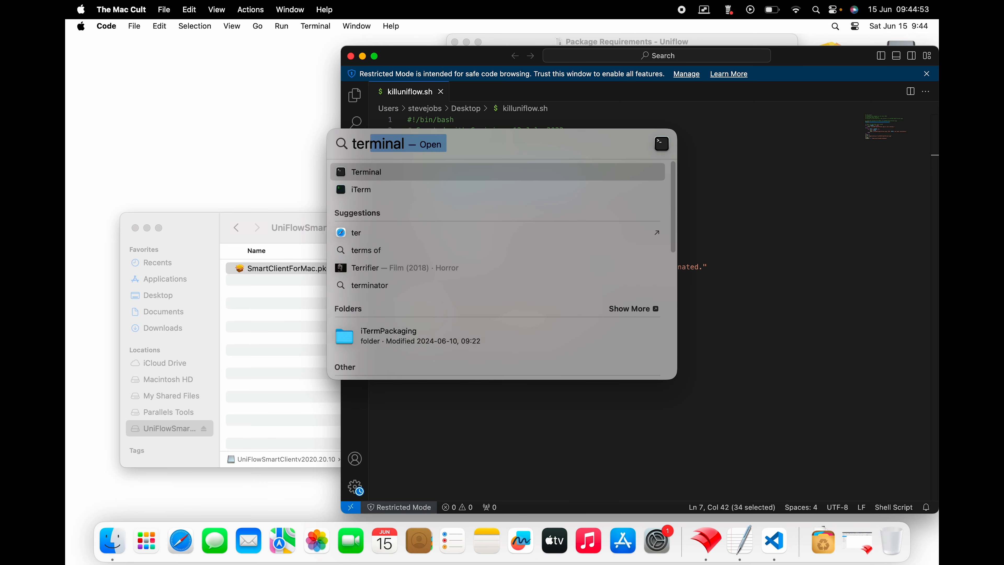
key("Return")
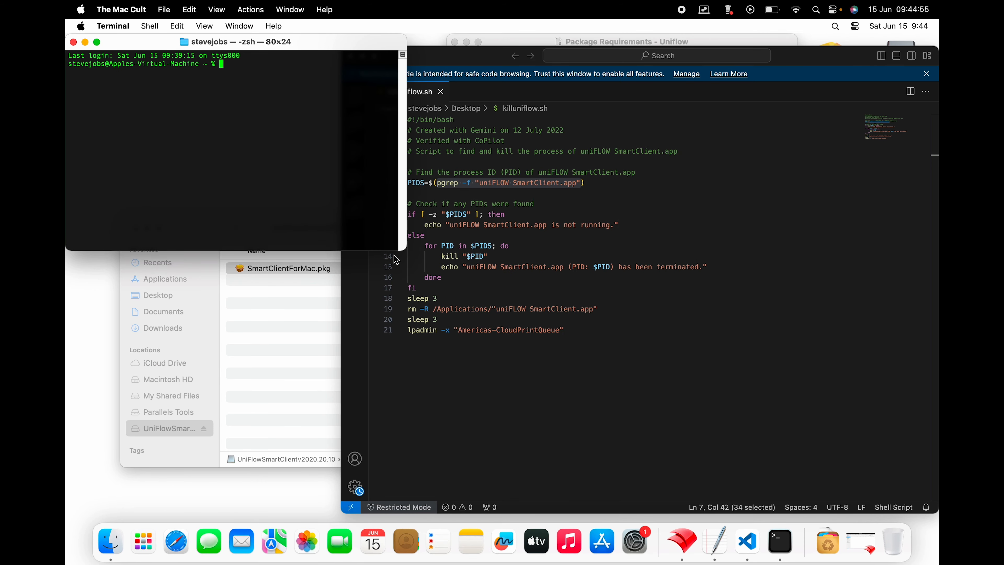
left_click_drag(403, 248, 454, 511)
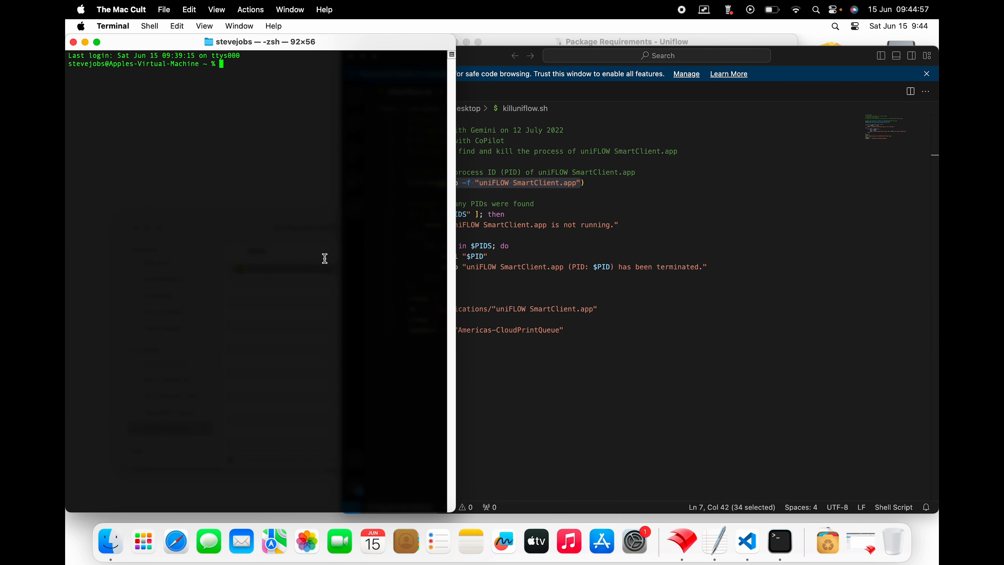
key("super+v")
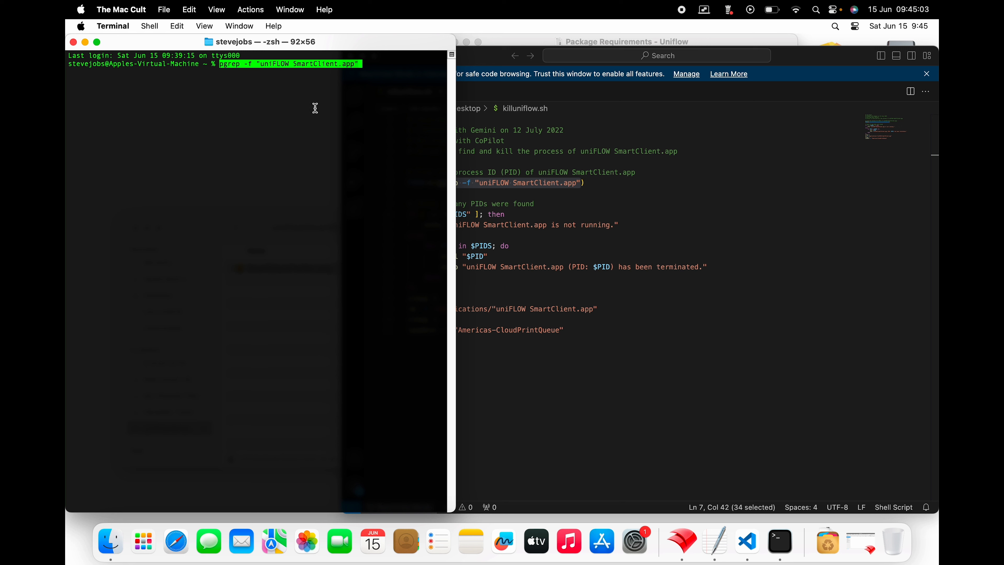
key("Return")
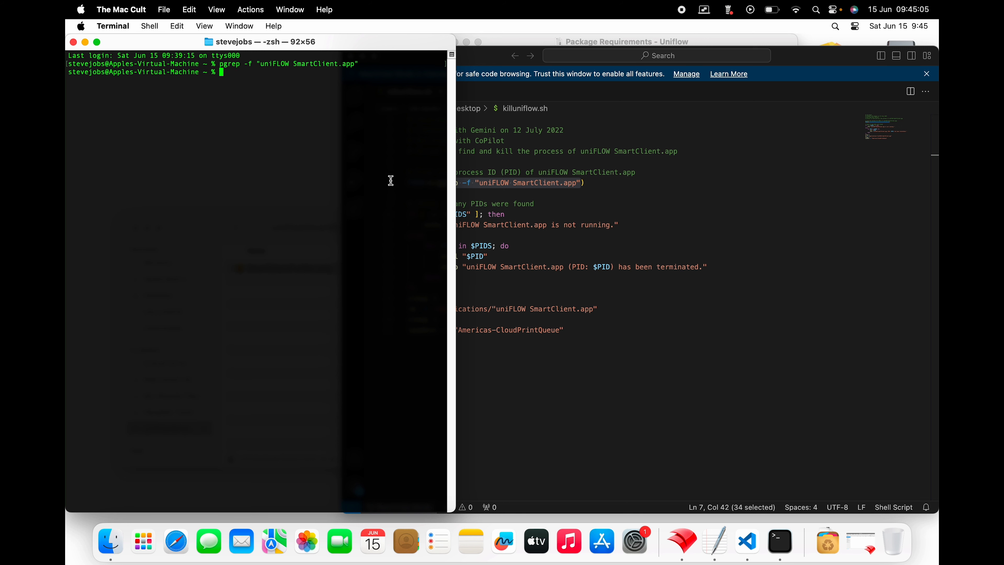
- Bring killuniflow.sh back to the front and search Spotlight for "uni" to find uniFLOW SmartClient
left_click(611, 214)
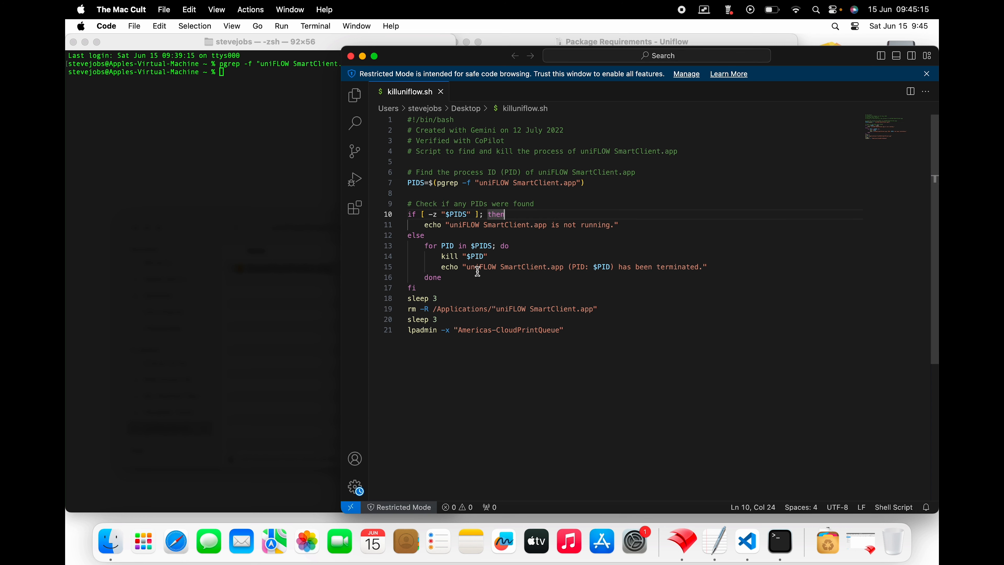
left_click(834, 29)
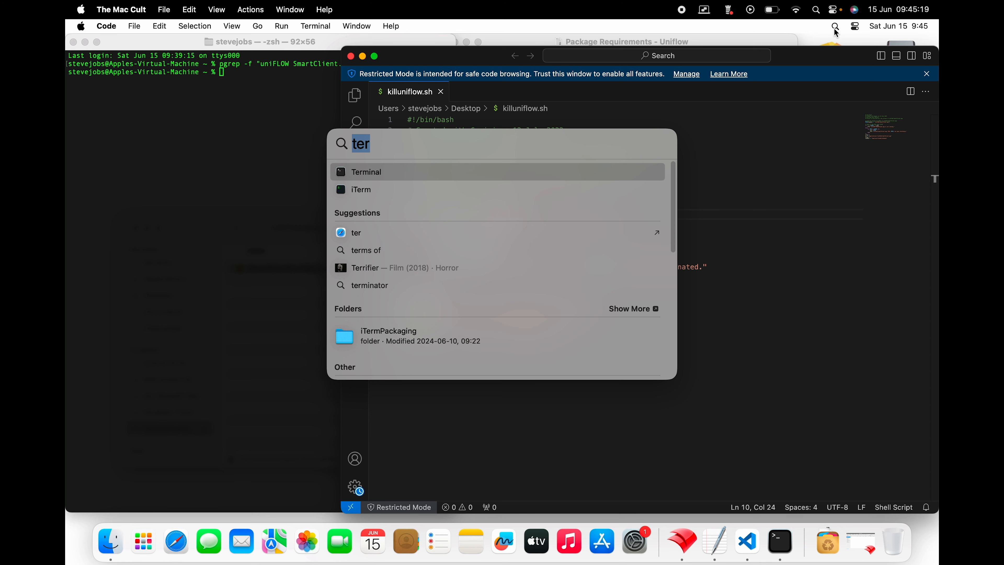
type("uni")
key("Return")
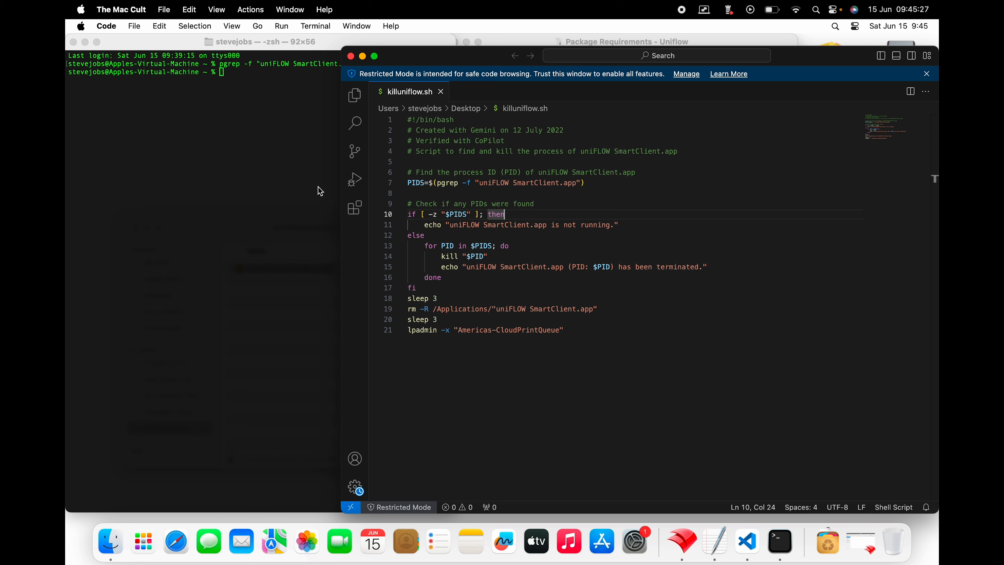
- Locate uniFLOW SmartClient in the Applications folder in Finder, and close the Finder window
left_click(114, 544)
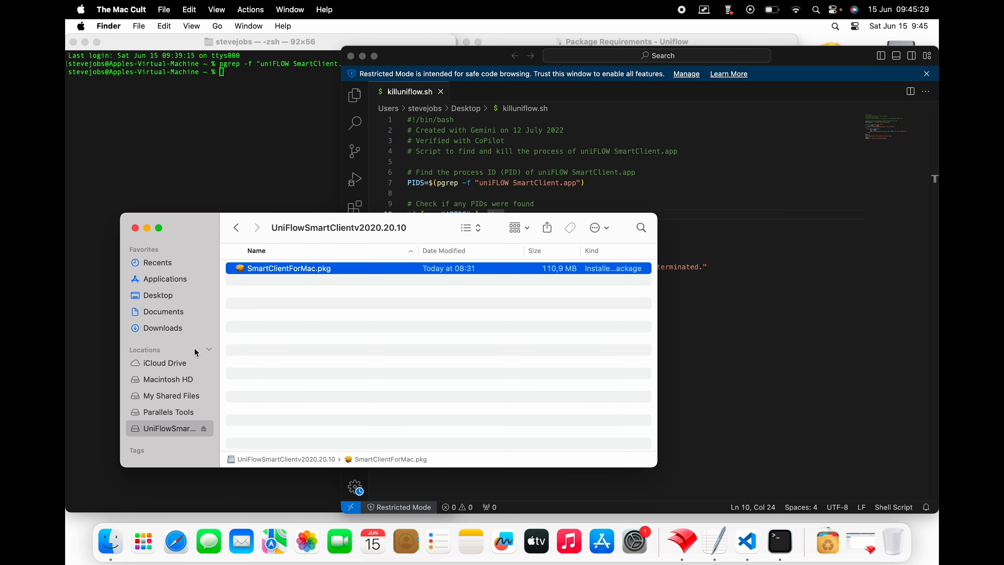
left_click(174, 279)
scroll(257, 295, "up", 5)
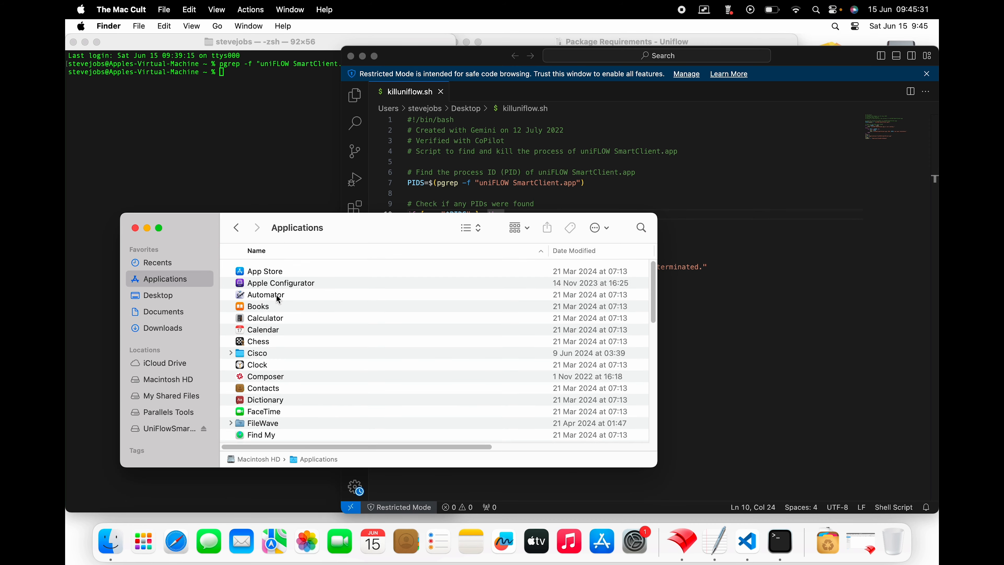
scroll(255, 298, "down", 15)
left_click(263, 384)
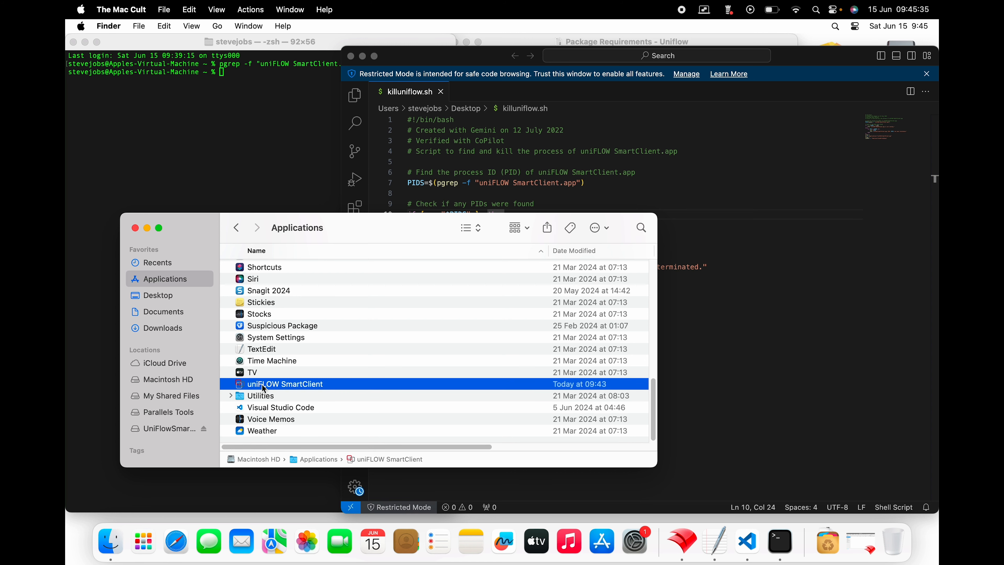
left_click(135, 228)
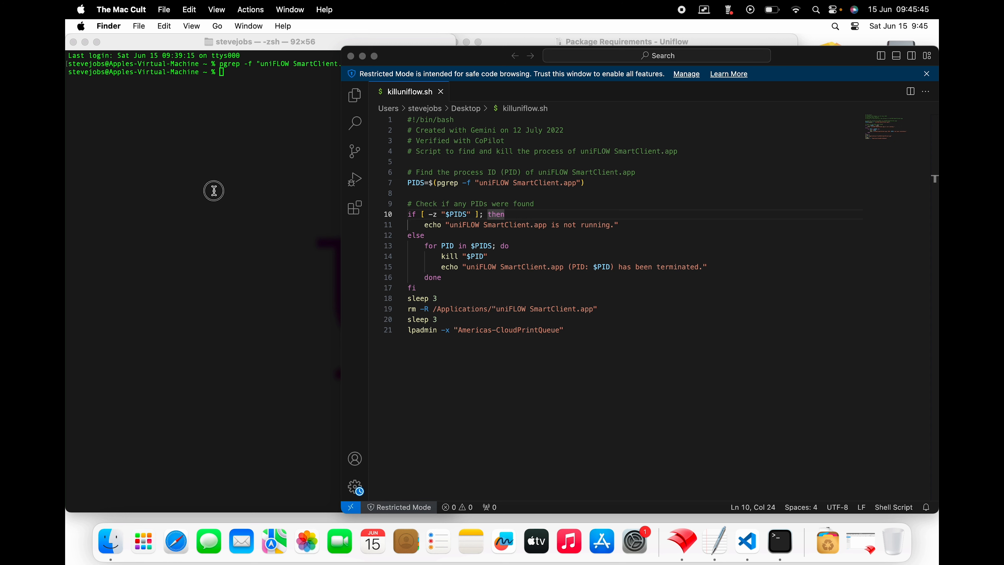
- Examine the pgrep command, the termination message and the rm -R application removal line in killuniflow.sh
left_click(222, 190)
left_click(547, 191)
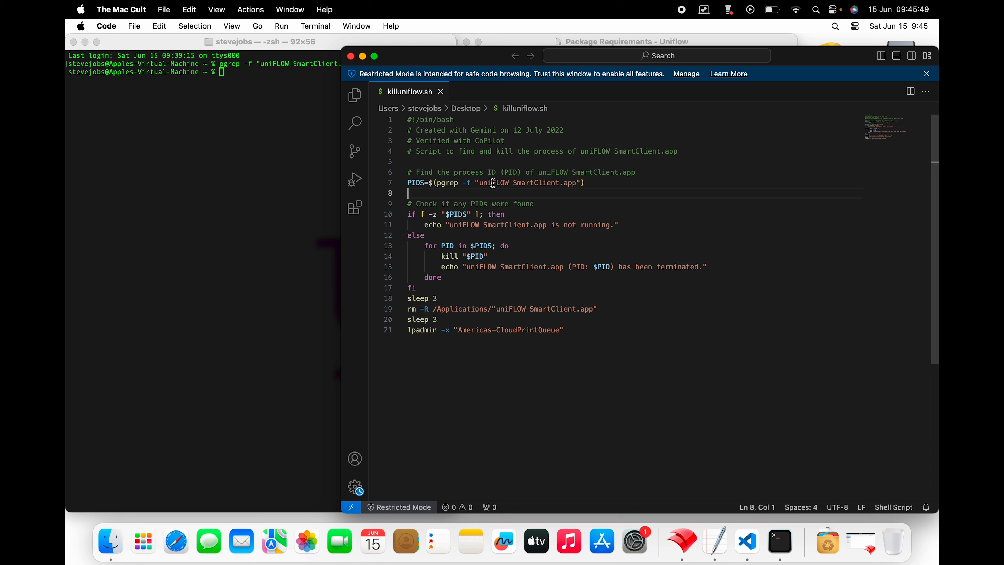
left_click_drag(437, 183, 577, 184)
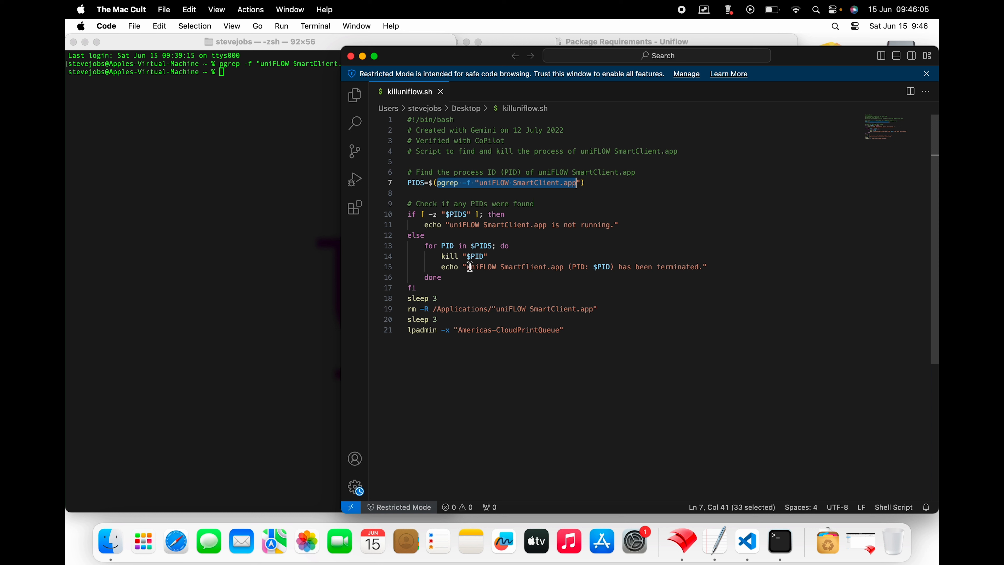
left_click_drag(470, 268, 680, 271)
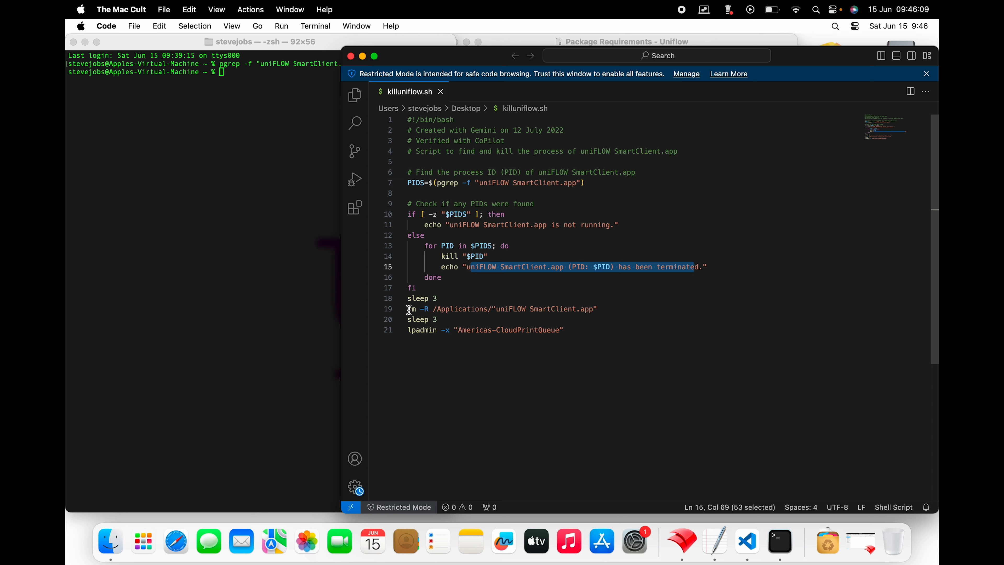
left_click_drag(411, 309, 602, 310)
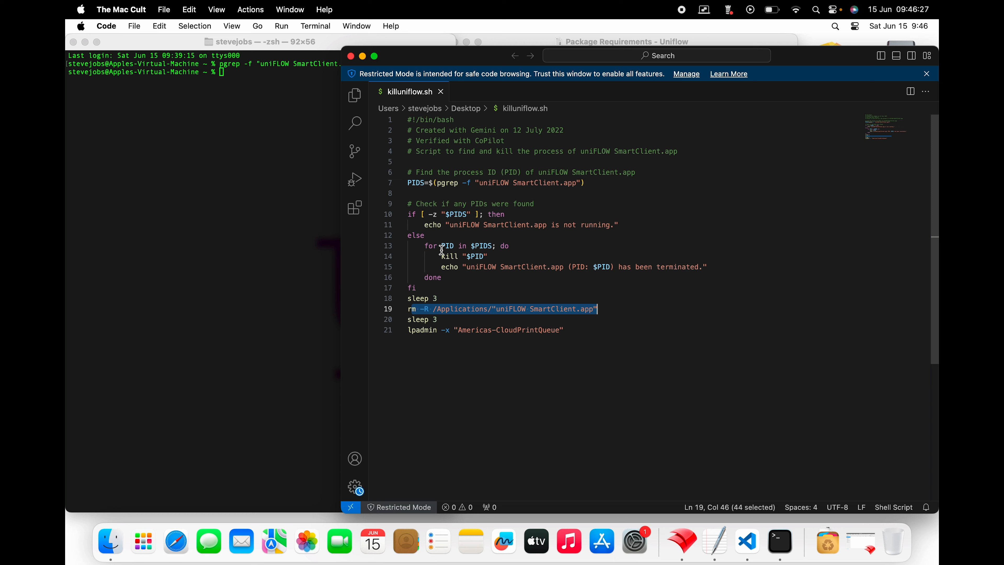
- Examine the for PID in $PIDS loop and the lpadmin -x print queue removal line in killuniflow.sh
left_click_drag(424, 245, 495, 246)
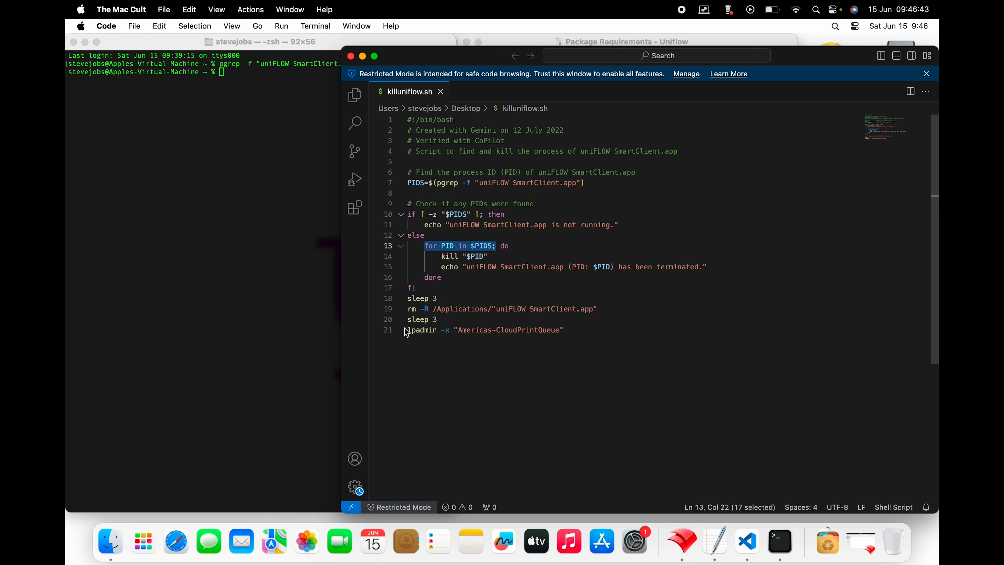
left_click_drag(410, 331, 571, 327)
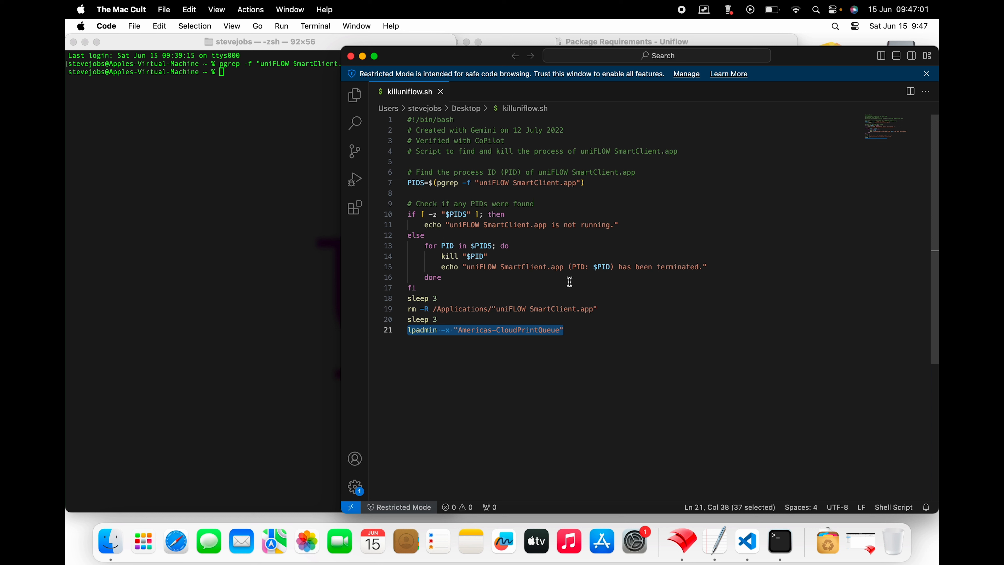
key("super+a")
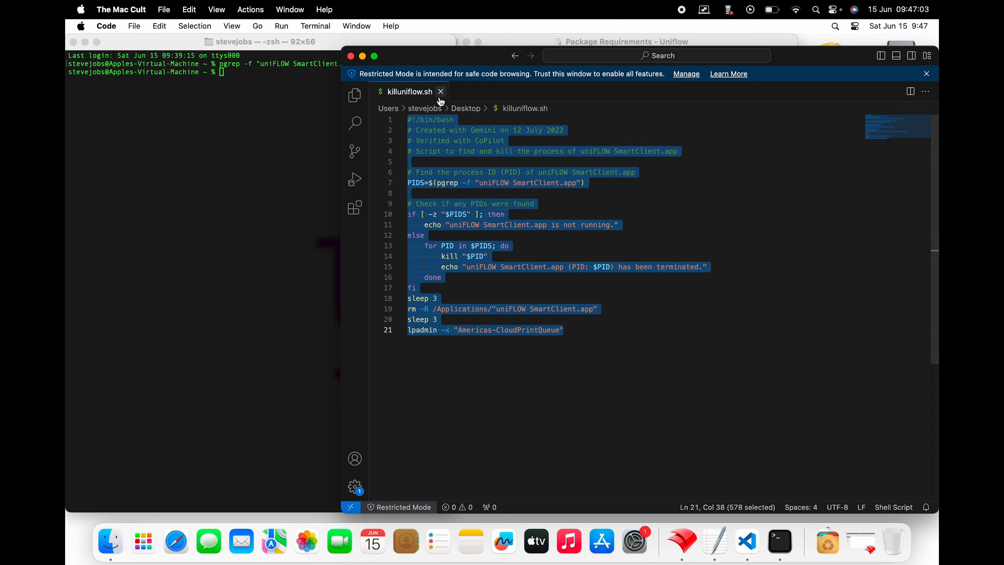
left_click(266, 186)
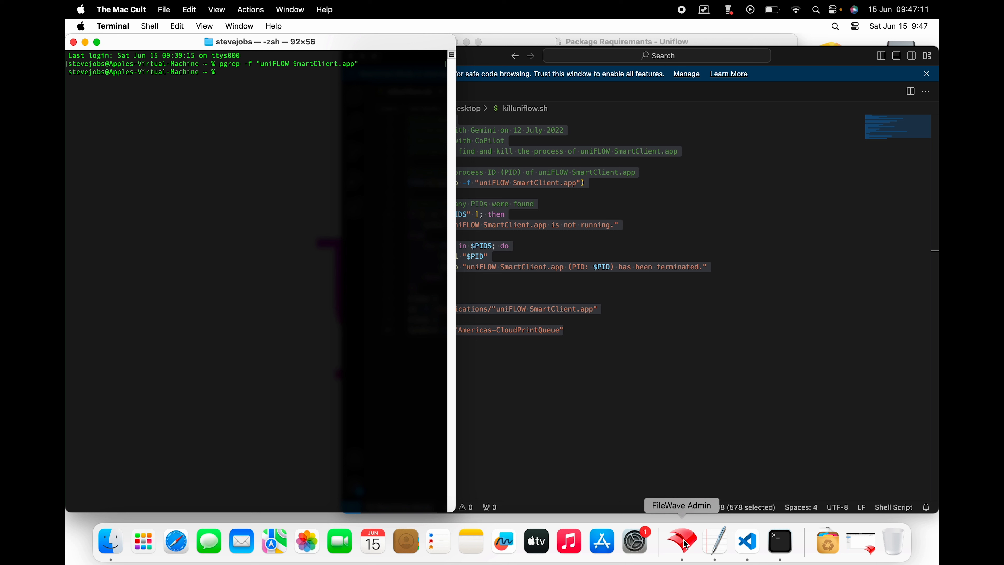
left_click(676, 466)
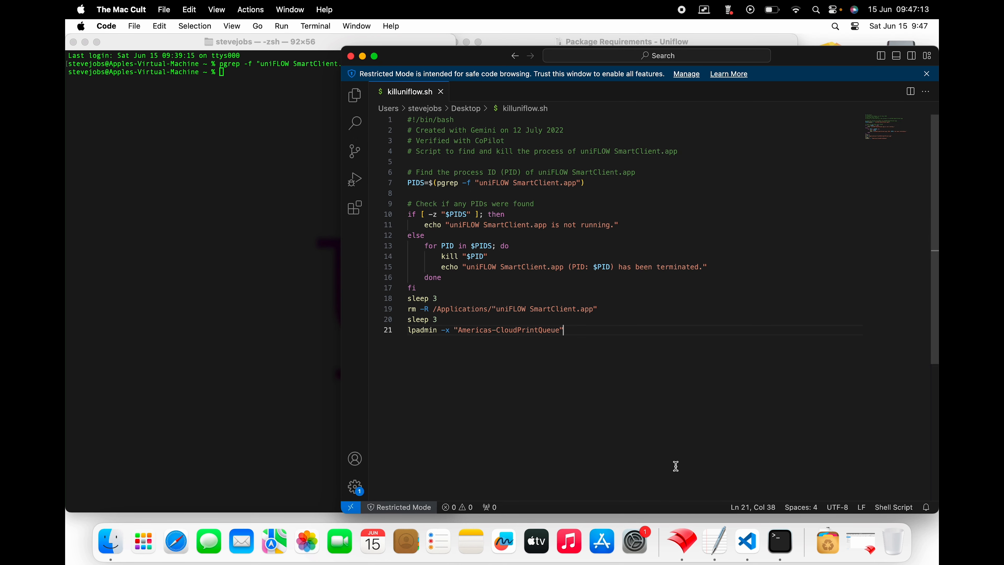
- Switch to FileWave Admin and create a fileset from SmartClientForMac.pkg inside the Desktop disk image UniFlowSmartClientv2020.20.10.dmg
left_click(680, 539)
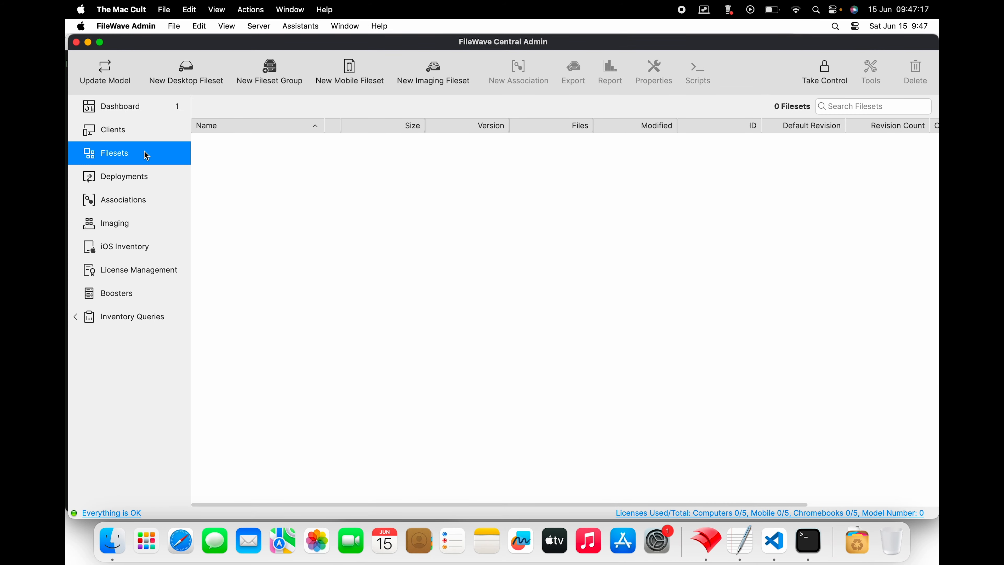
left_click_drag(119, 44, 255, 47)
left_click(113, 542)
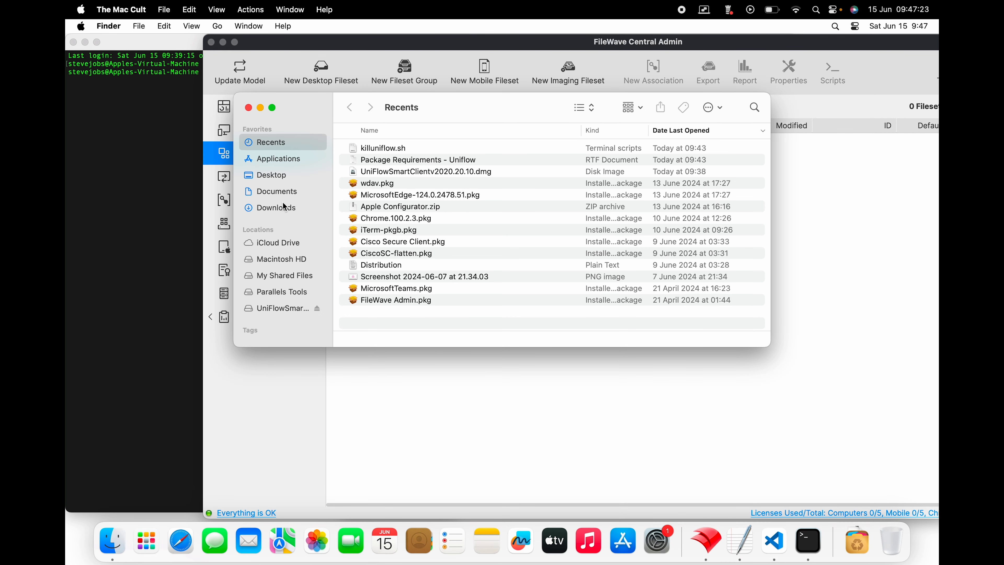
left_click(278, 182)
left_click_drag(330, 100, 671, 151)
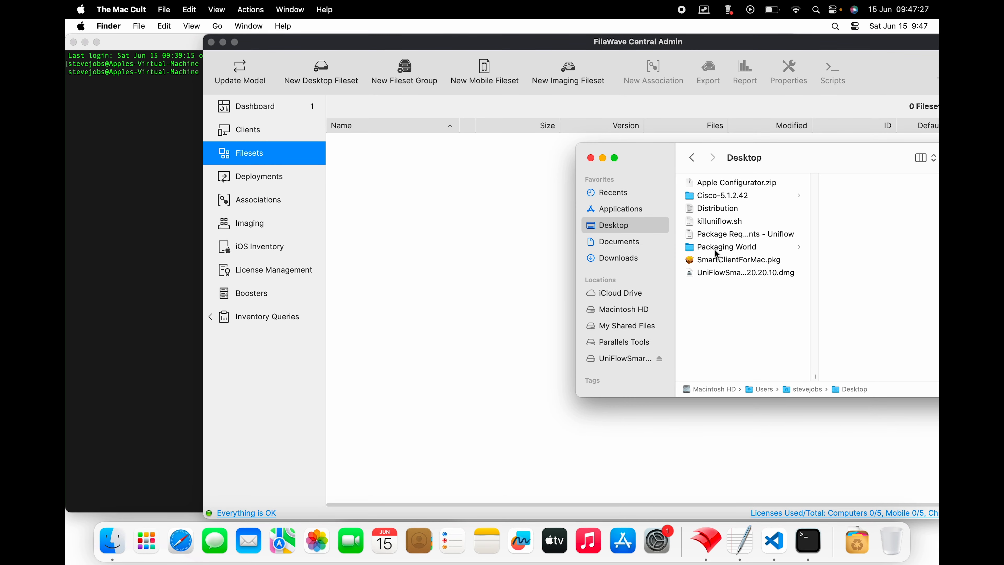
left_click(709, 274)
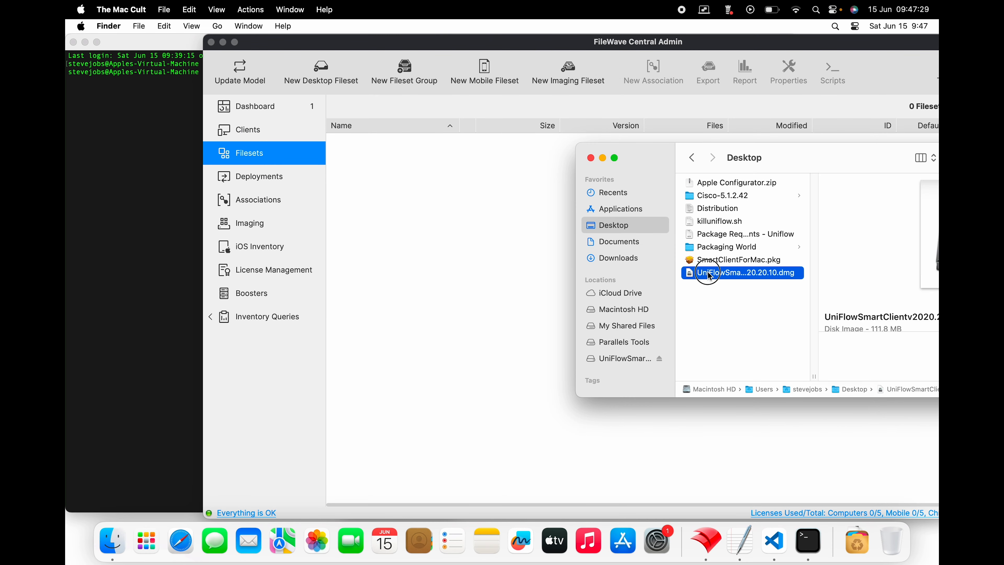
double_click(710, 274)
left_click_drag(272, 272, 410, 166)
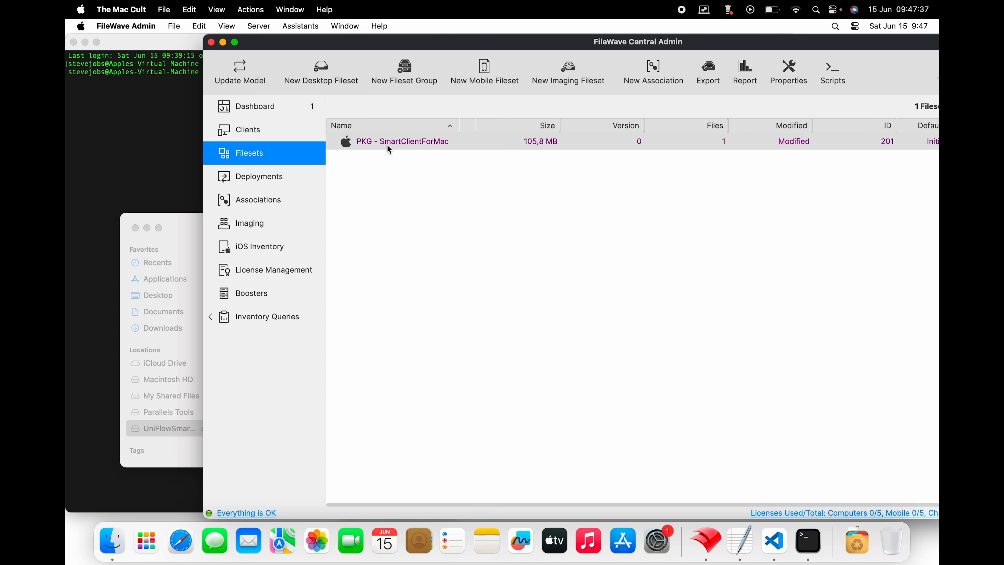
- Open the contents of the PKG - SmartClientForMac fileset and expand usr/local/etc/FileWaveInstallers/FlatPackage-SmartClientForMac.pkg down to SmartClientForMac.pkg
double_click(360, 144)
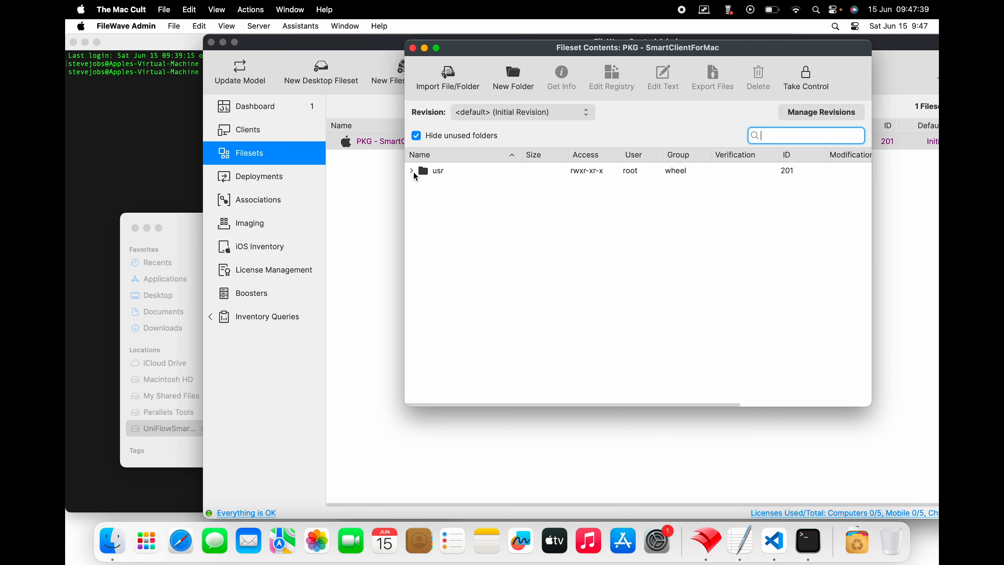
left_click(411, 171)
left_click(424, 187)
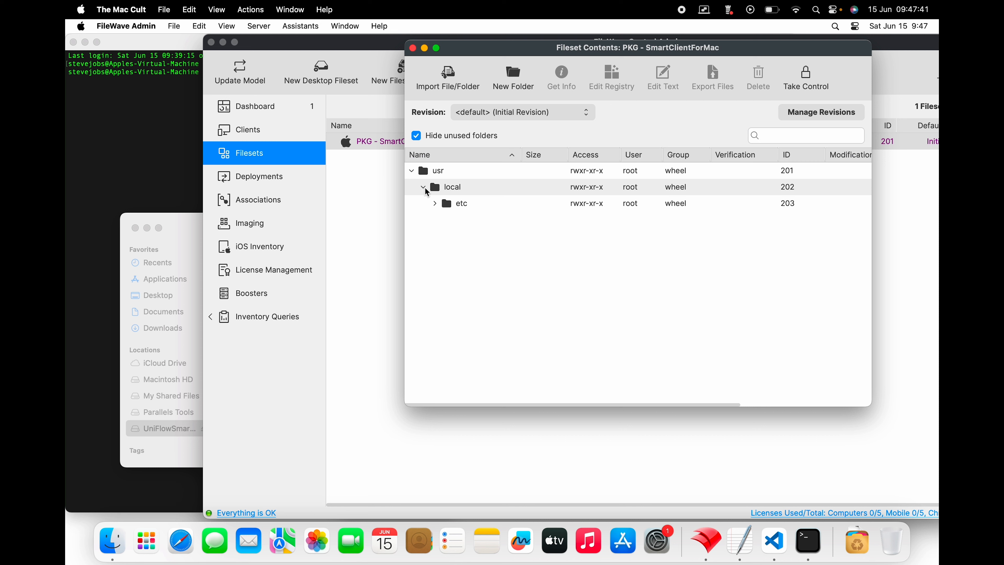
left_click(435, 203)
left_click(446, 219)
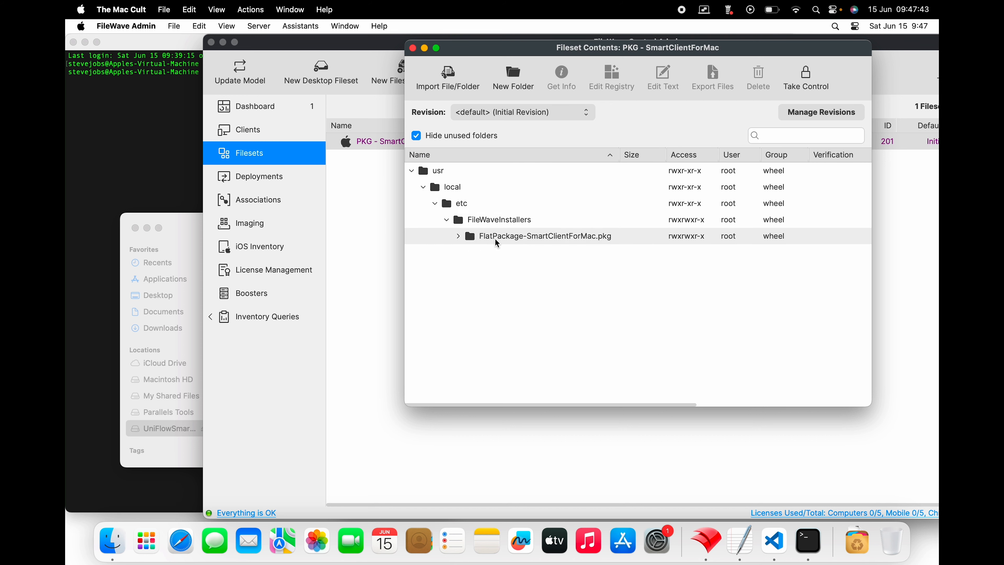
left_click(458, 237)
left_click(516, 252)
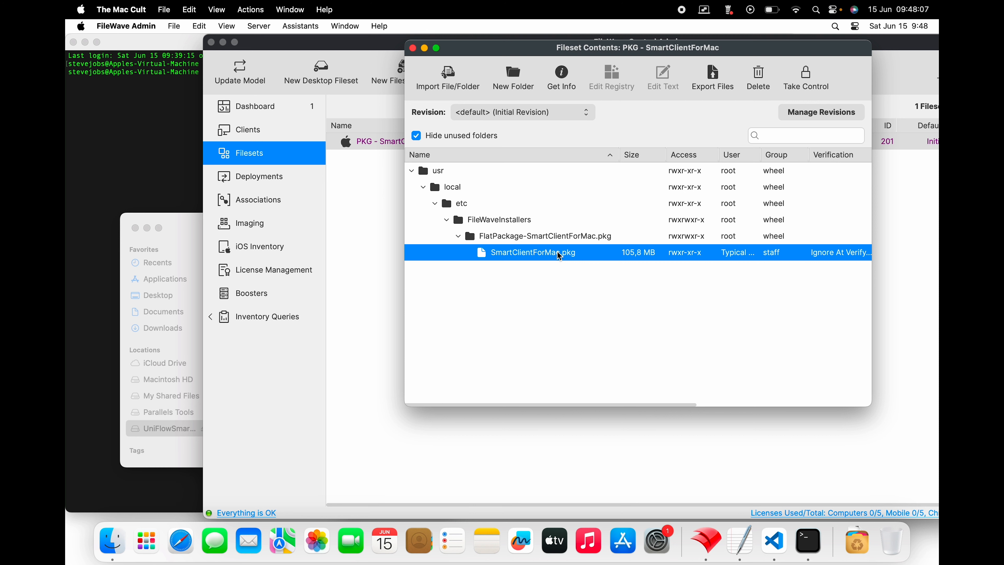
- In Terminal, copy /Volumes/UniFlowSmartClientv2020.20.10/.tenantcfg.plist to the Desktop as the non-hidden file tenantcfg.plist using cp
left_click(175, 185)
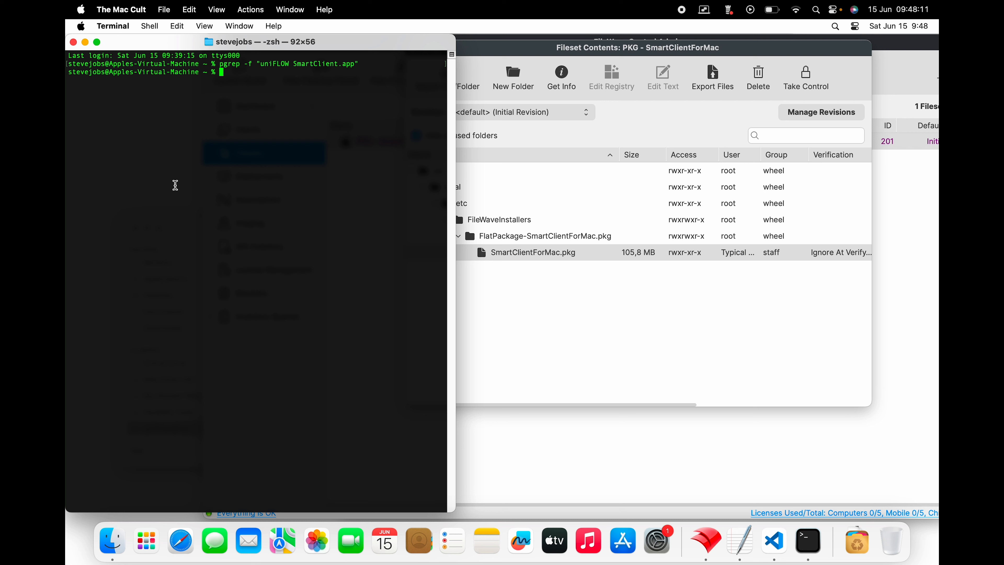
type("cp /Vol")
key("Tab")
type("Uni")
key("Tab")
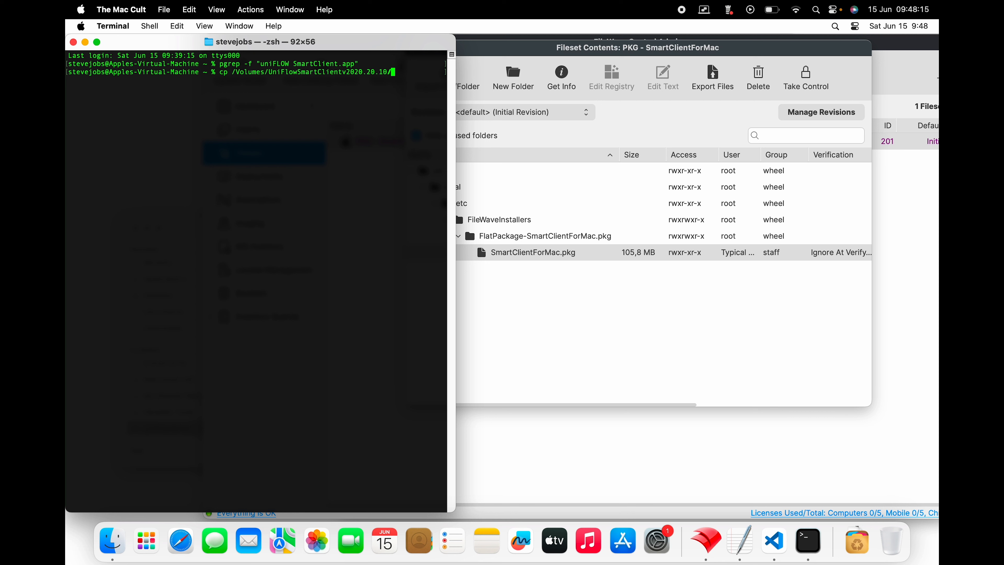
type(".ten")
key("Tab")
type("/U")
key("Tab")
type("st")
key("Tab")
type("D")
key("Tab")
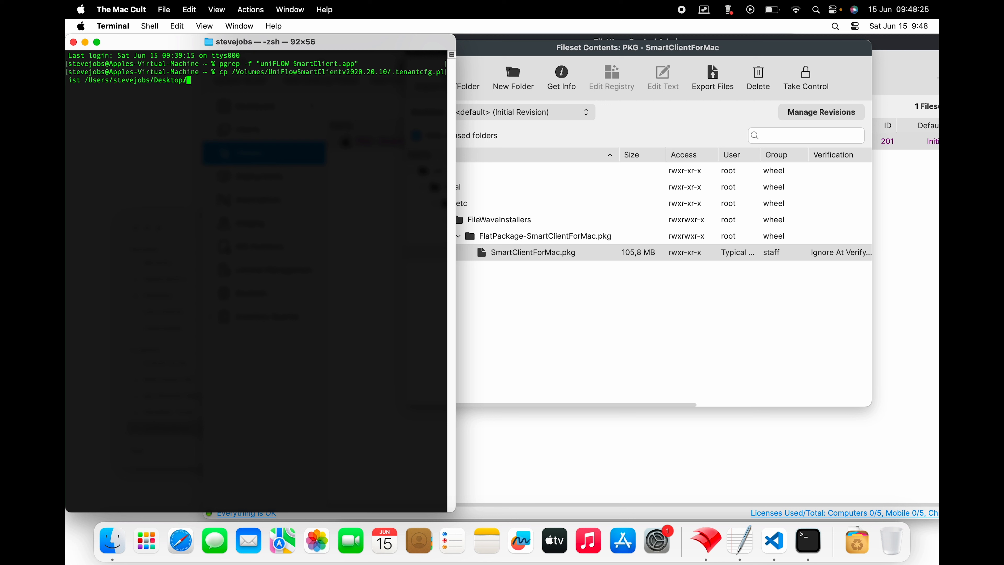
type("tenantcfg.plist")
key("Return")
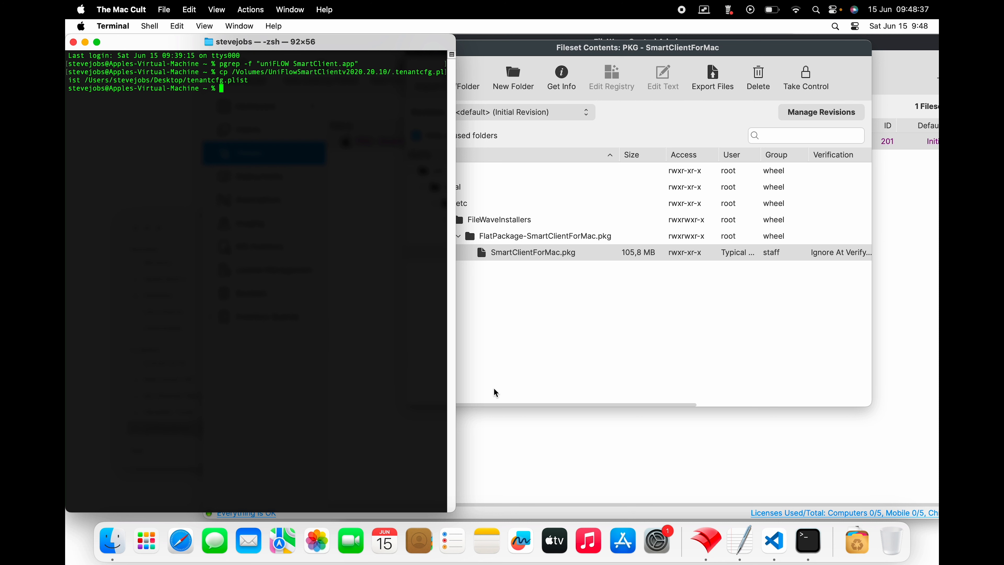
- List the Desktop files in Finder and add tenantcfg.plist to the fileset's FlatPackage-SmartClientForMac.pkg folder
left_click(113, 540)
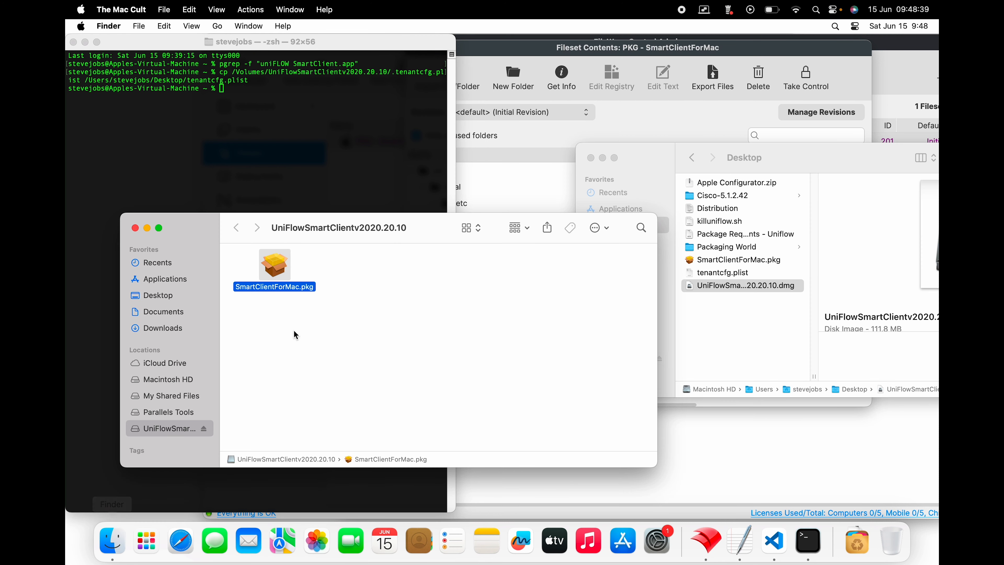
left_click(158, 295)
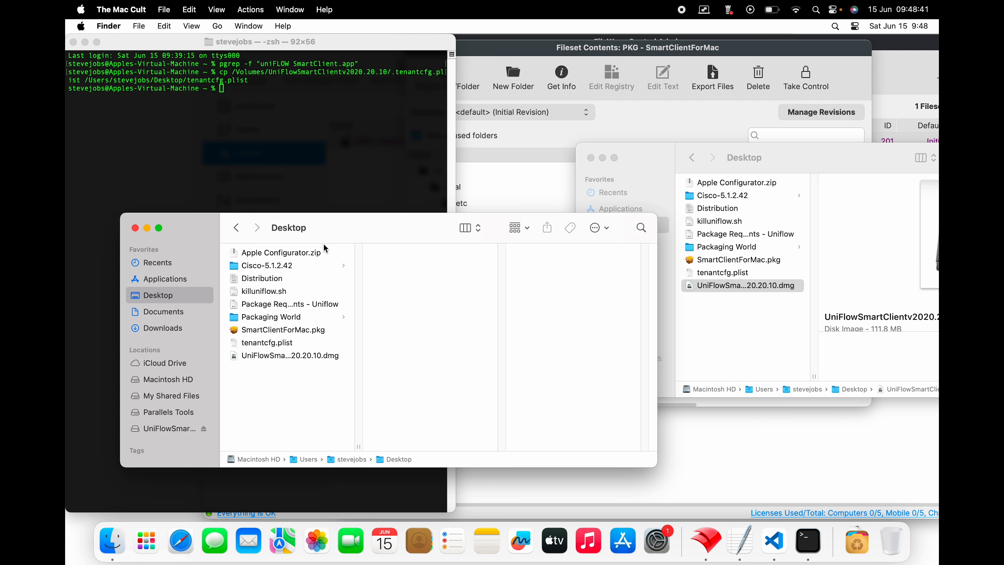
left_click(323, 252)
left_click(470, 227)
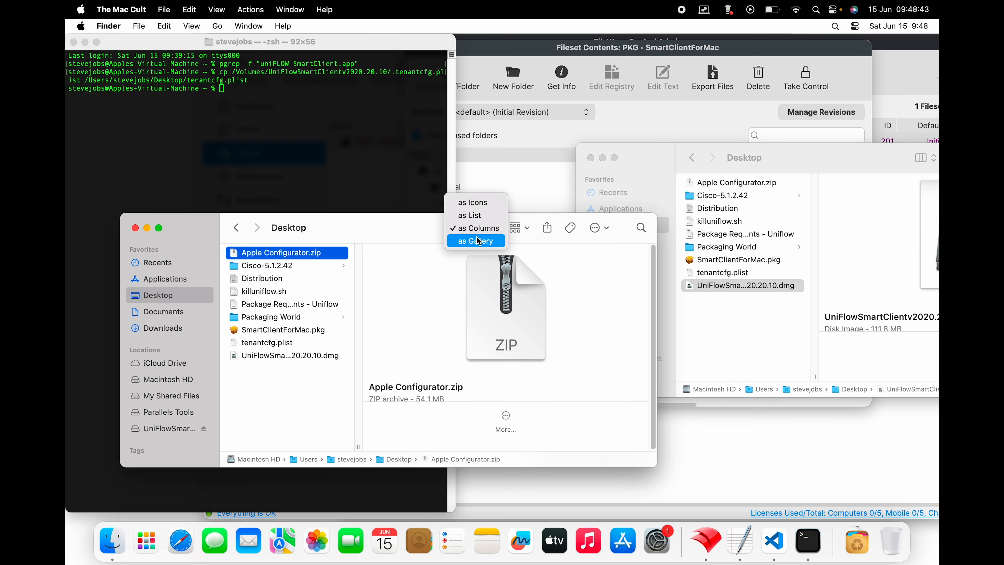
left_click(471, 216)
left_click(321, 269)
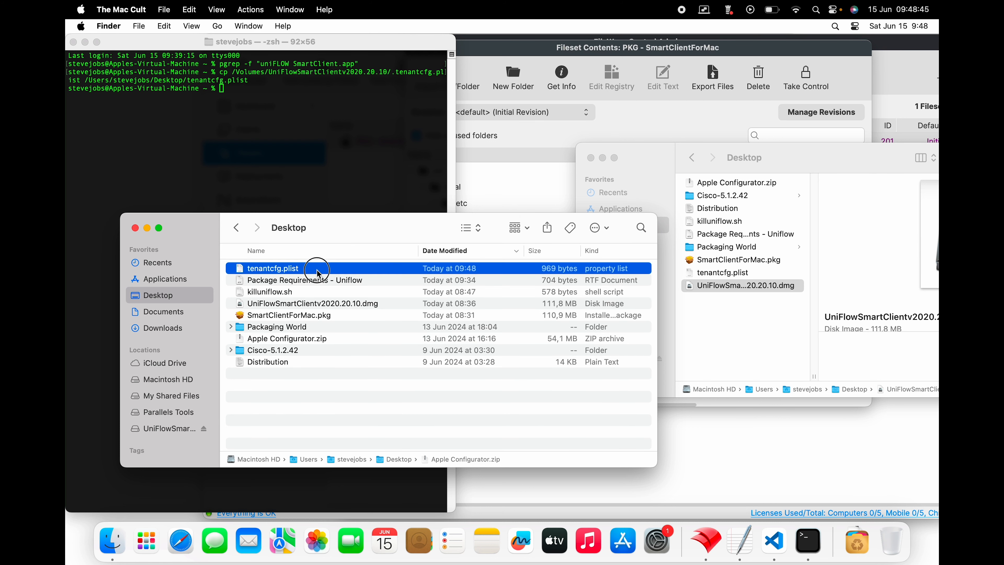
left_click_drag(439, 225, 438, 313)
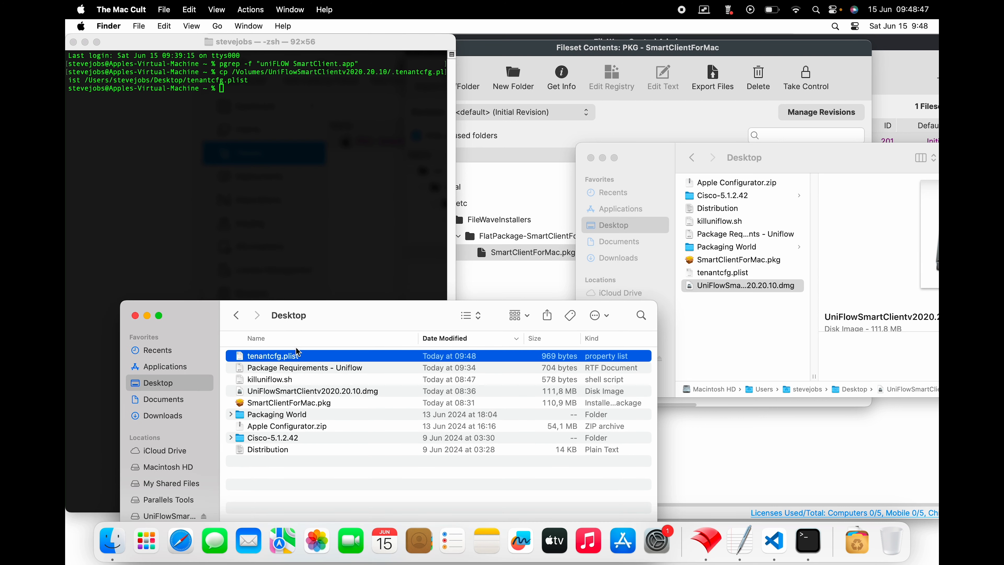
left_click(535, 49)
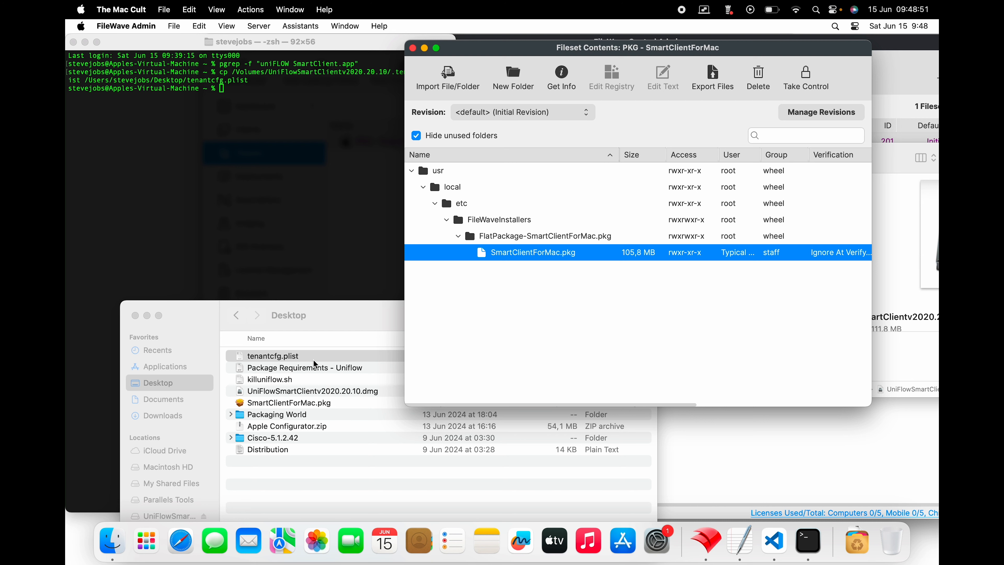
left_click_drag(313, 356, 558, 242)
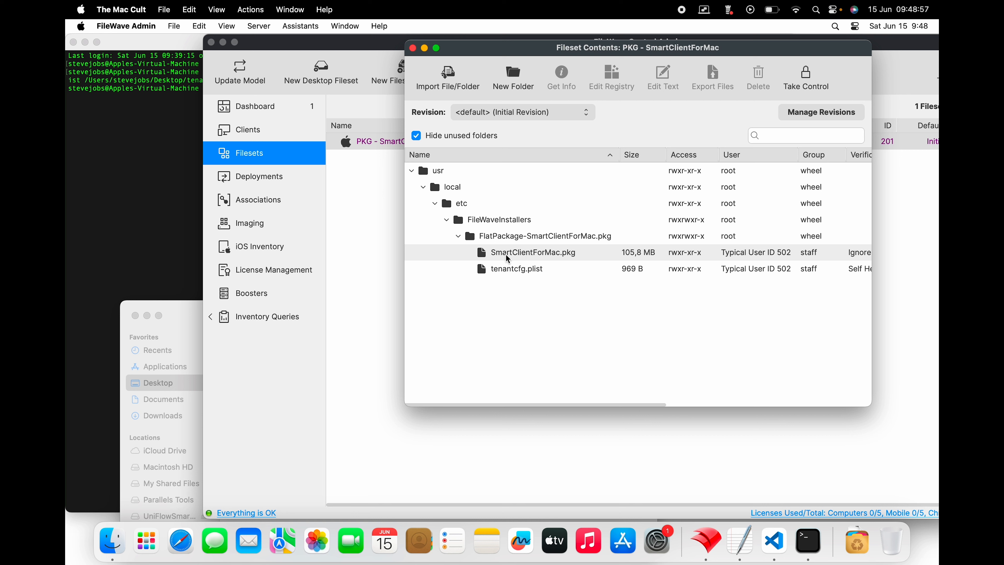
- Rename tenantcfg.plist in the fileset to .tenantcfg.plist
left_click(500, 270)
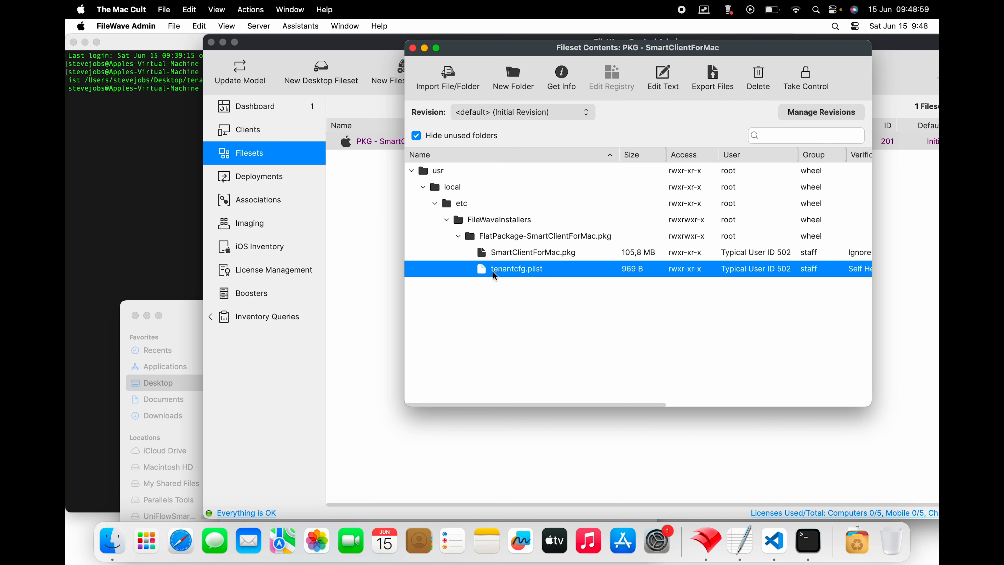
left_click(494, 272)
left_click(495, 273)
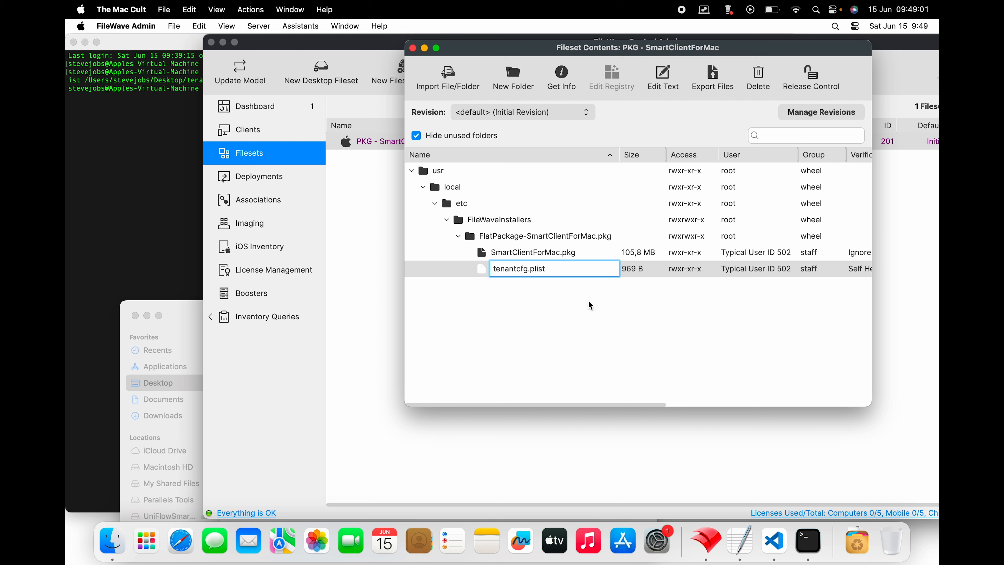
type(".")
key("Return")
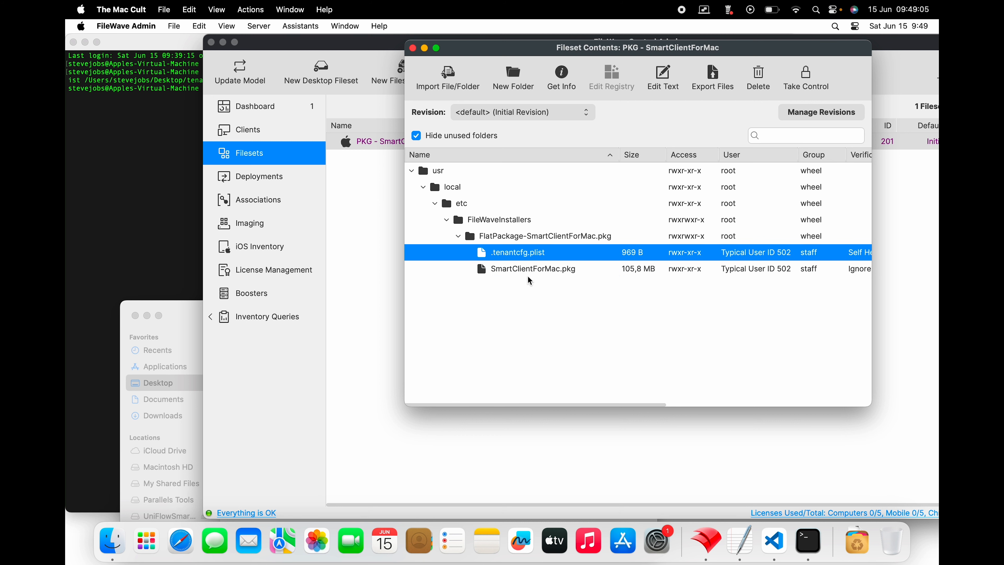
- Close and reopen the PKG - SmartClientForMac fileset contents, check the files inside its package folder, and collapse the usr folder
left_click(522, 270)
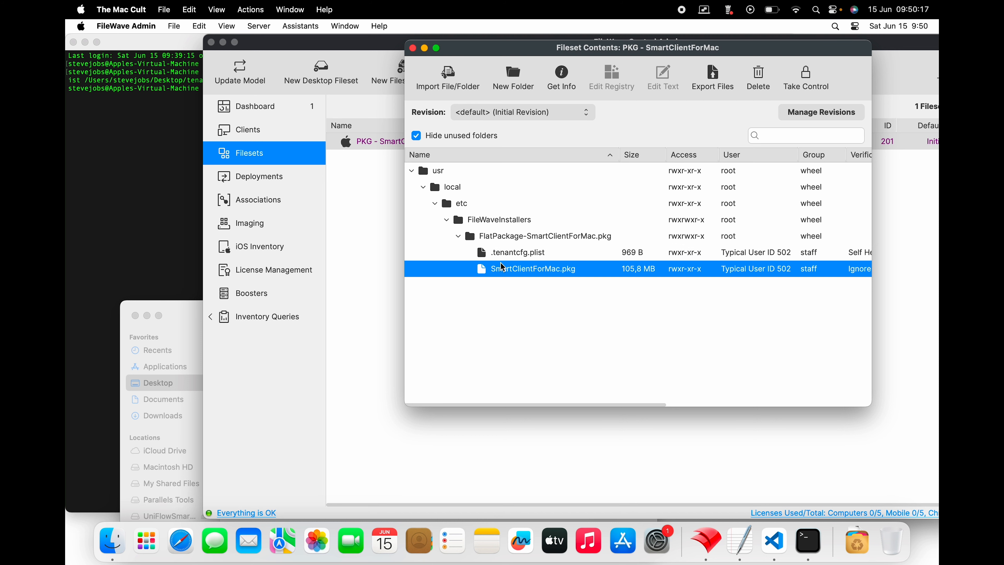
left_click(411, 170)
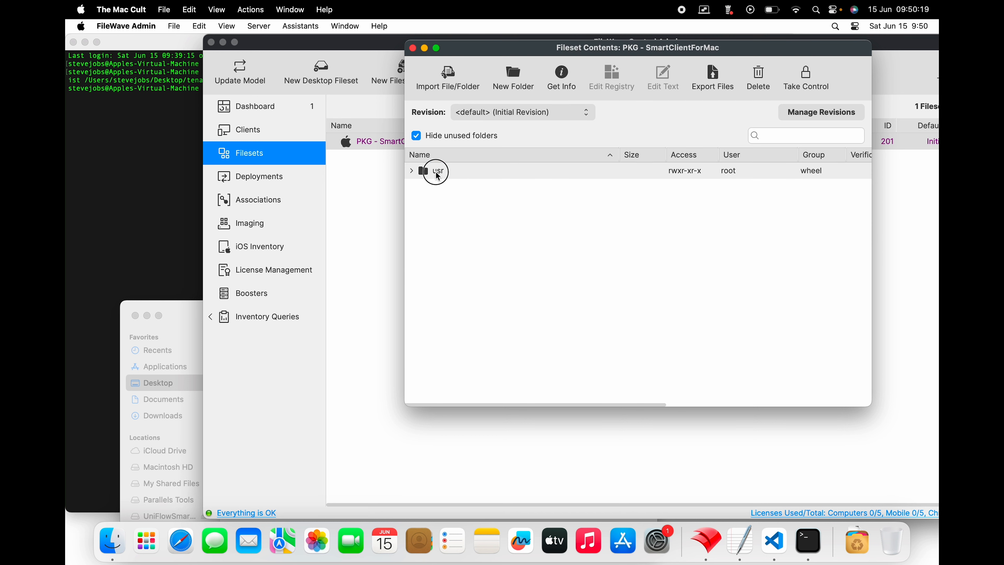
left_click(444, 170)
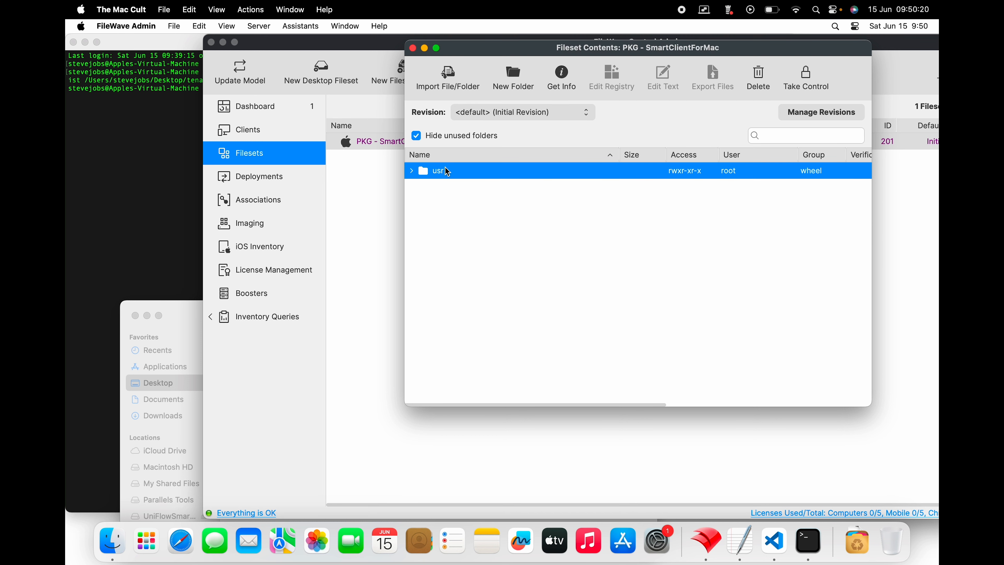
left_click(412, 48)
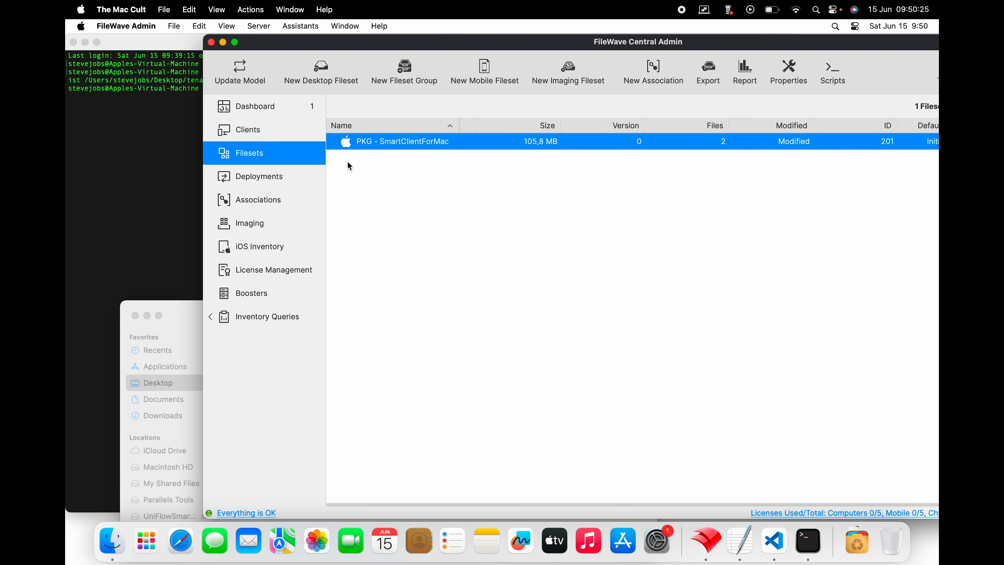
double_click(375, 140)
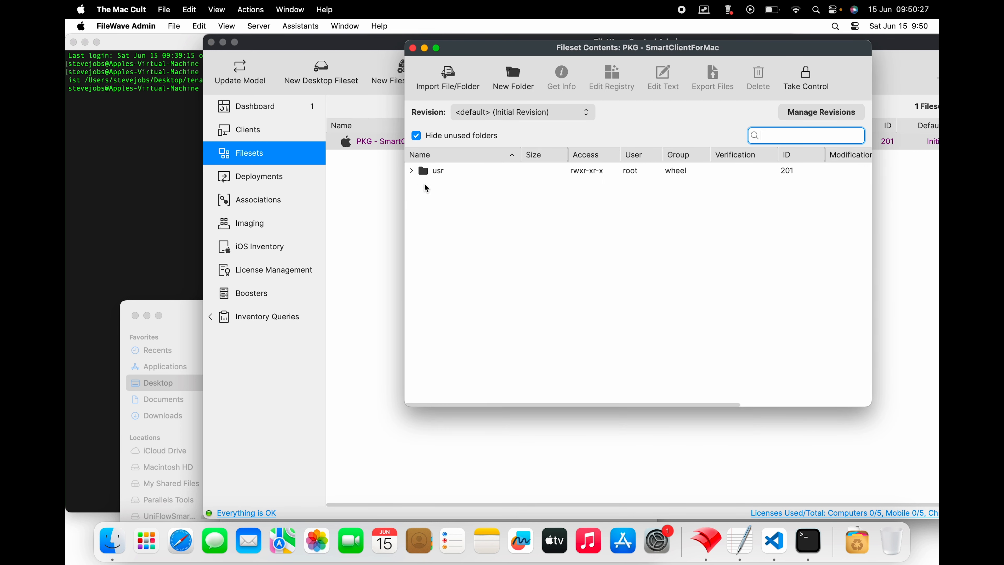
left_click(411, 171)
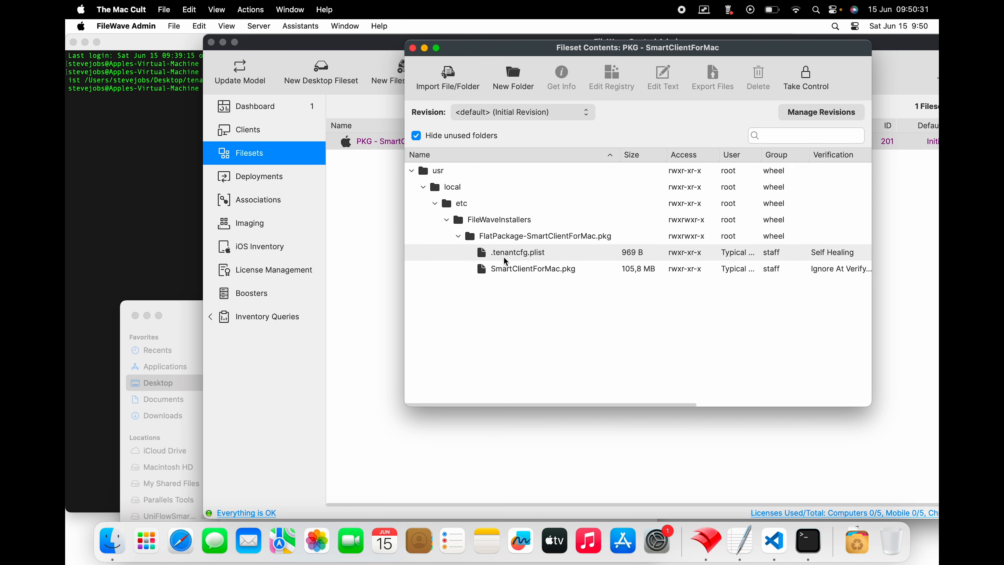
left_click(411, 171)
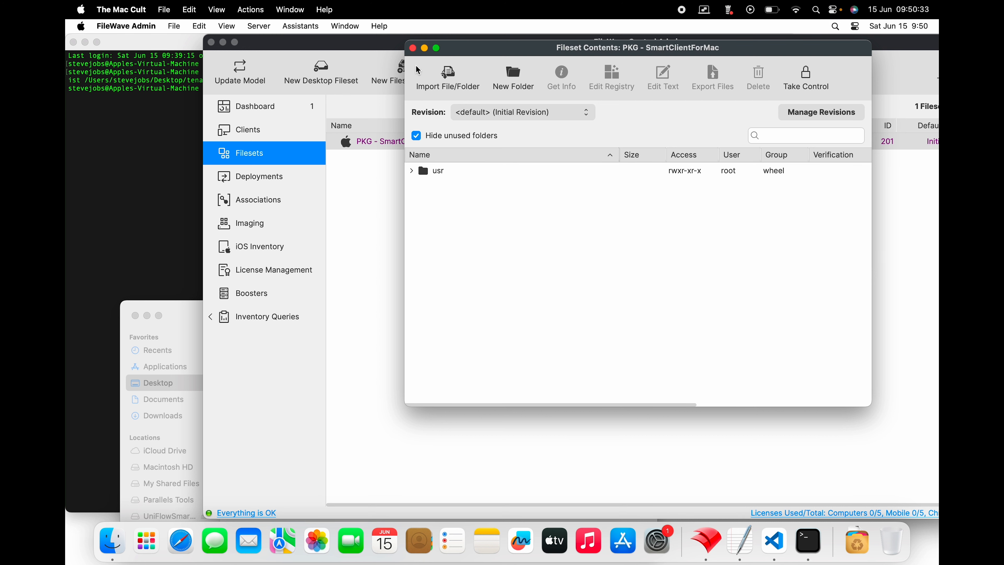
- Close the fileset contents, open the scripts of the PKG - SmartClientForMac fileset and review the available script categories
left_click(412, 47)
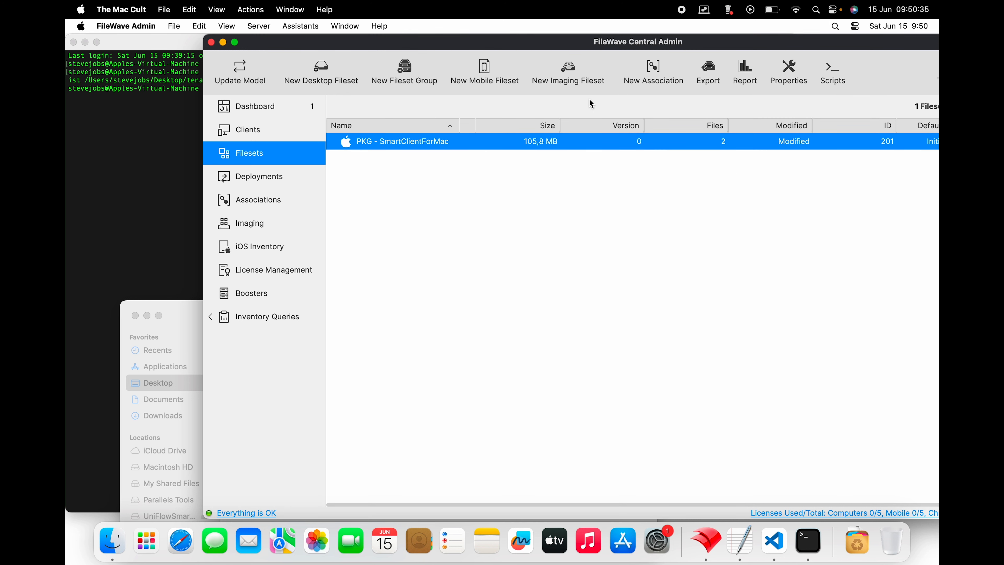
left_click(831, 68)
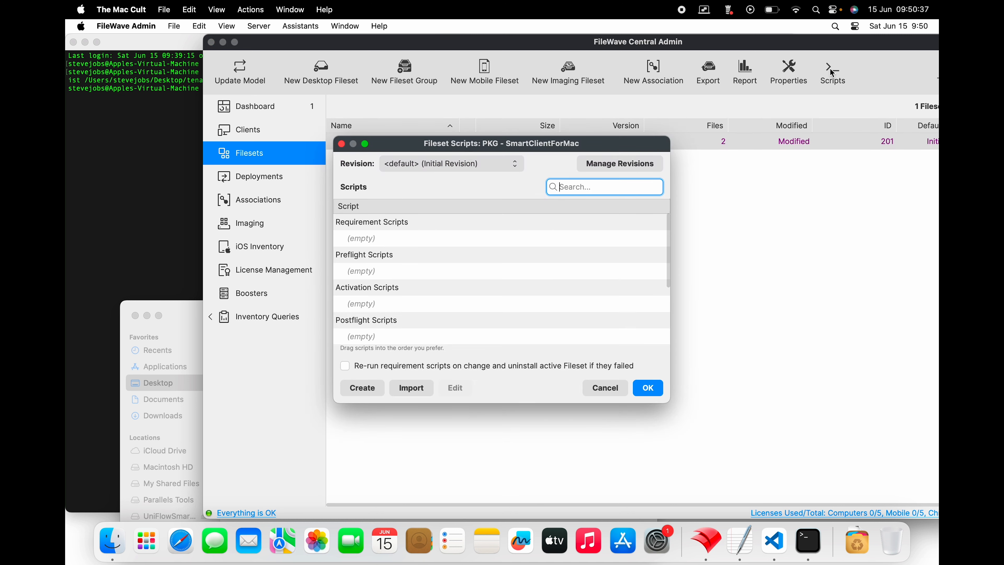
scroll(358, 298, "down", 5)
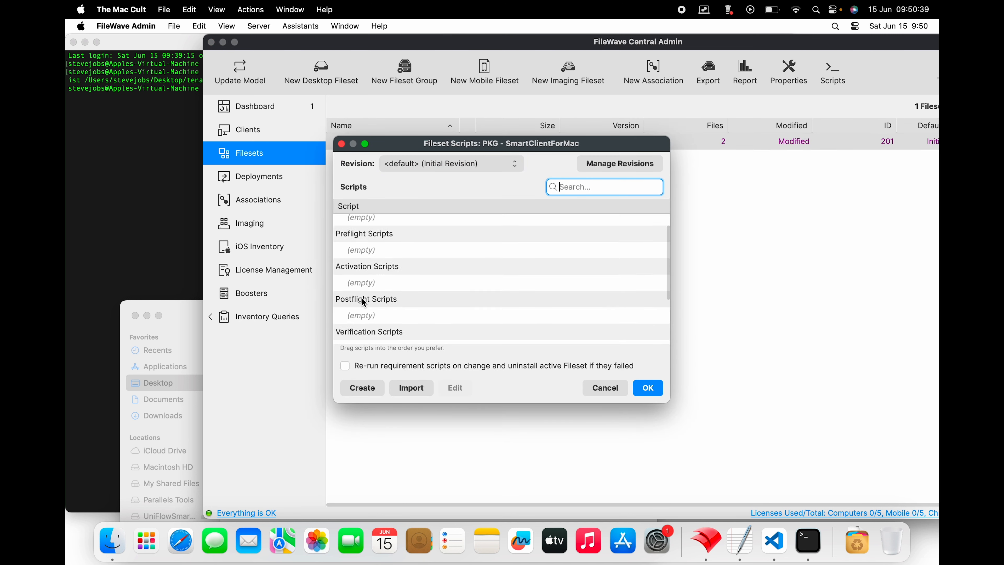
scroll(370, 312, "up", 5)
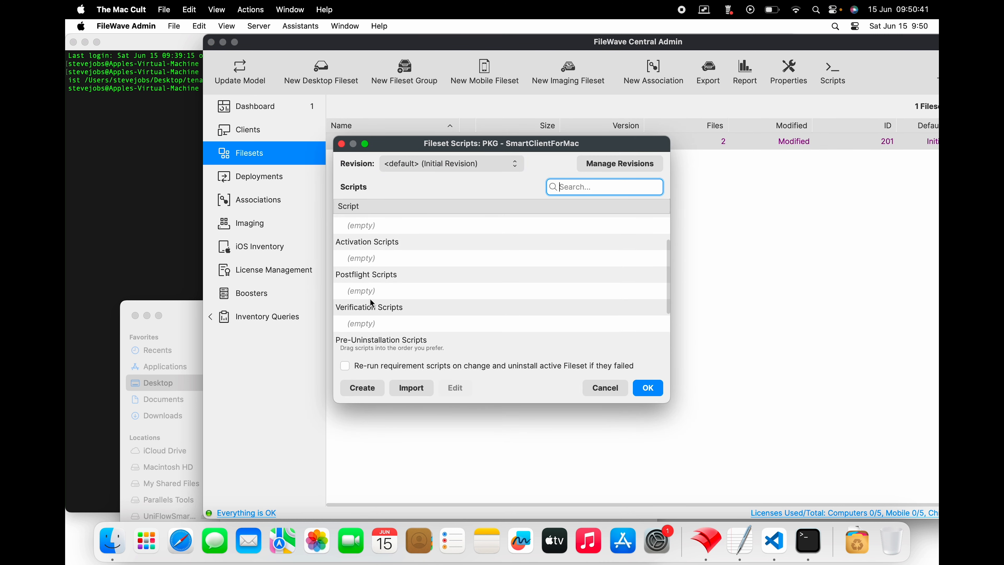
left_click(366, 292)
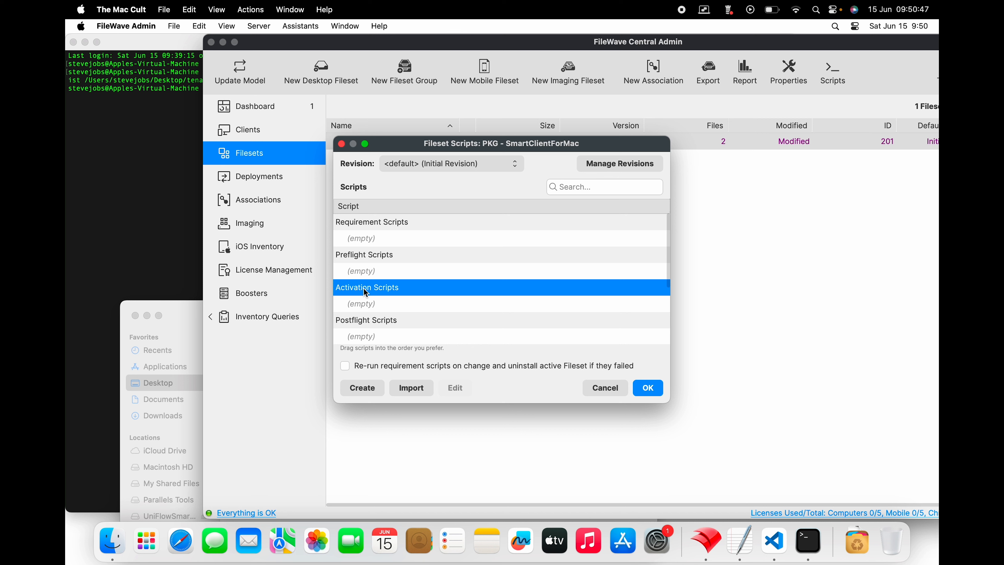
scroll(366, 293, "down", 5)
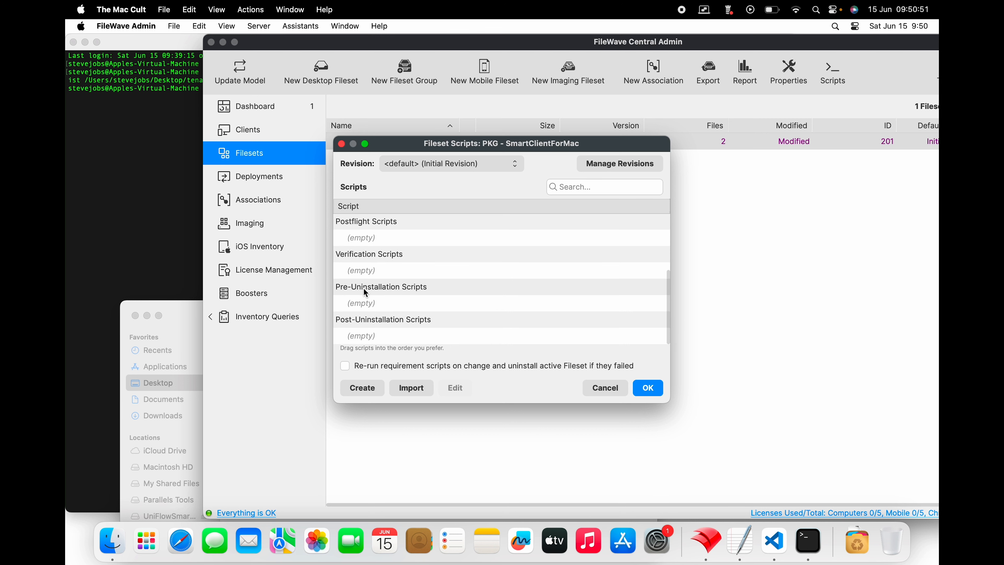
scroll(366, 292, "up", 1)
scroll(366, 292, "up", 4)
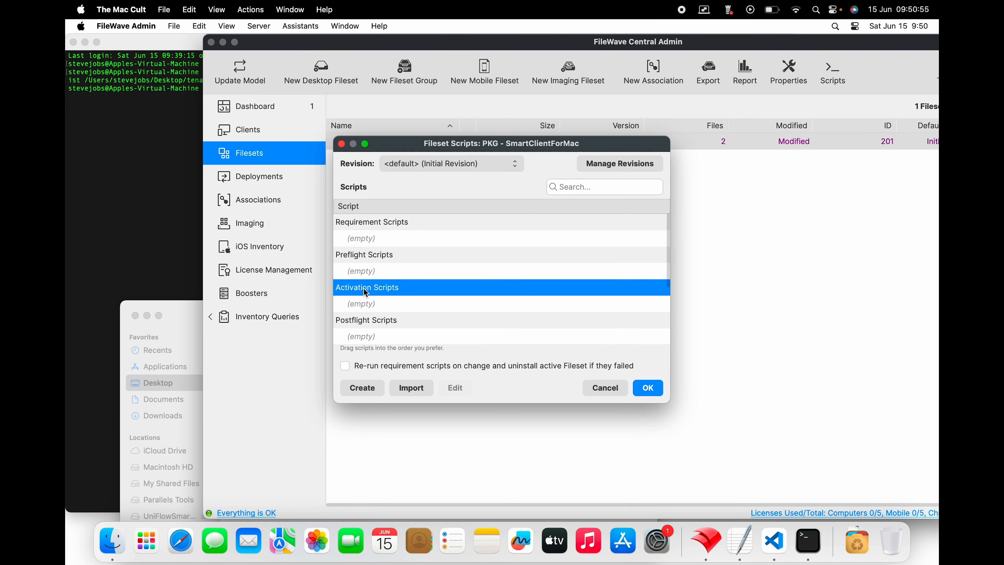
- Create a new script named killUFO.sh under the fileset's Preflight Scripts
left_click(367, 255)
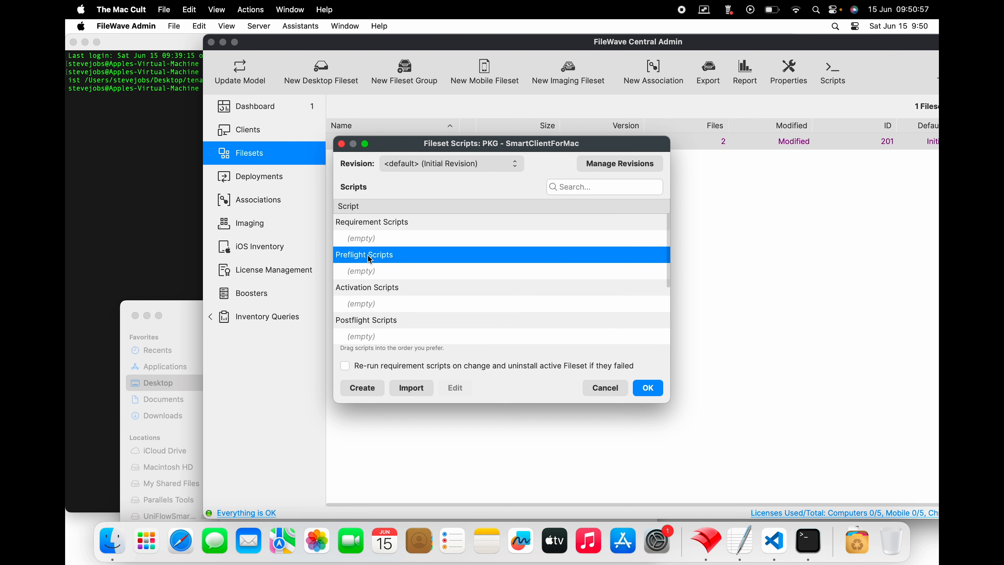
scroll(370, 259, "down", 5)
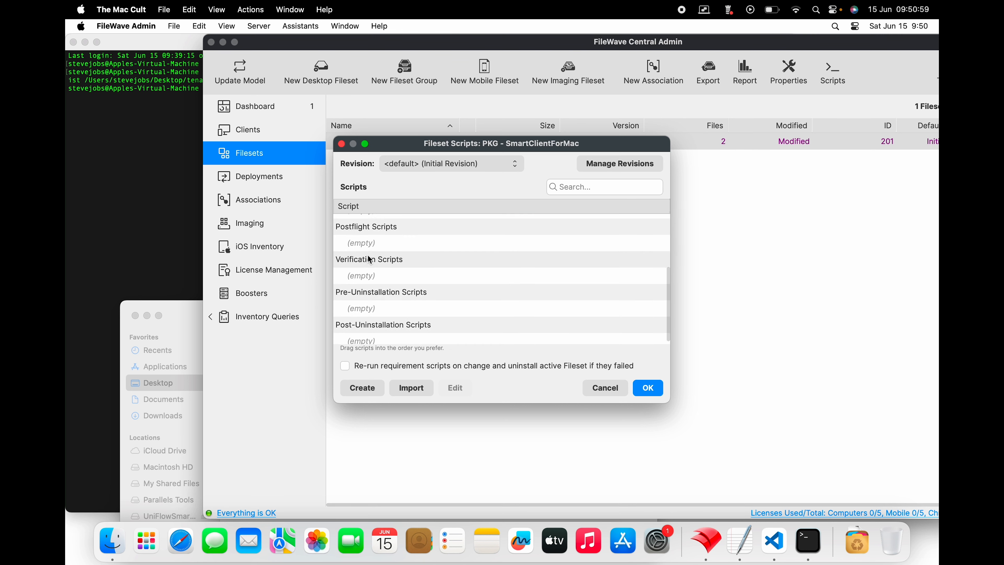
scroll(368, 255, "down", 1)
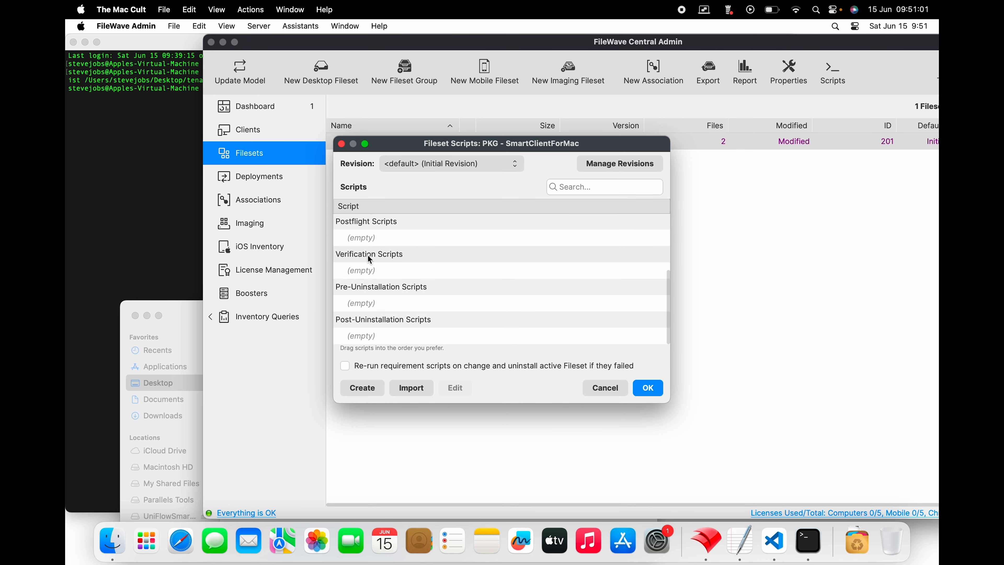
scroll(370, 259, "up", 6)
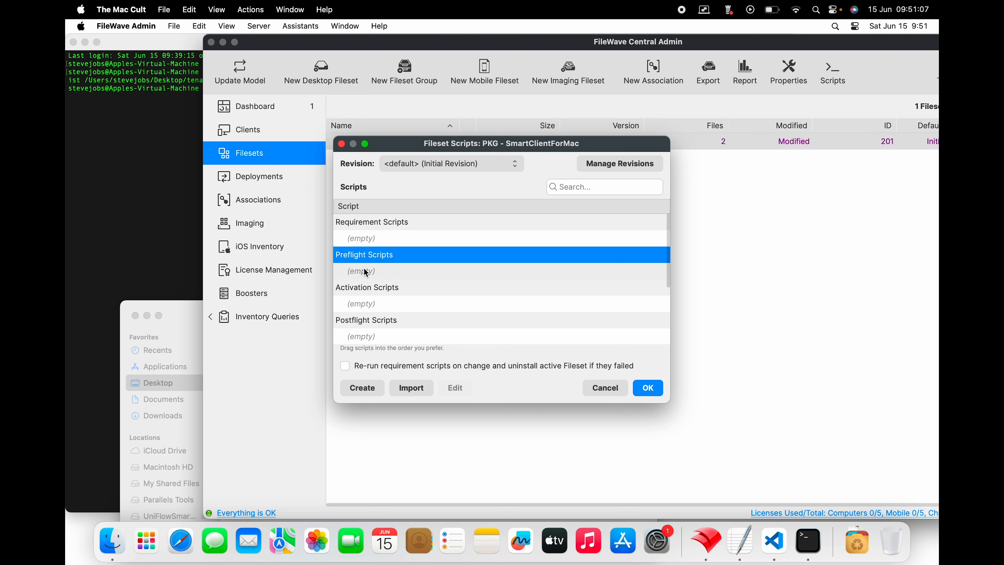
left_click(354, 392)
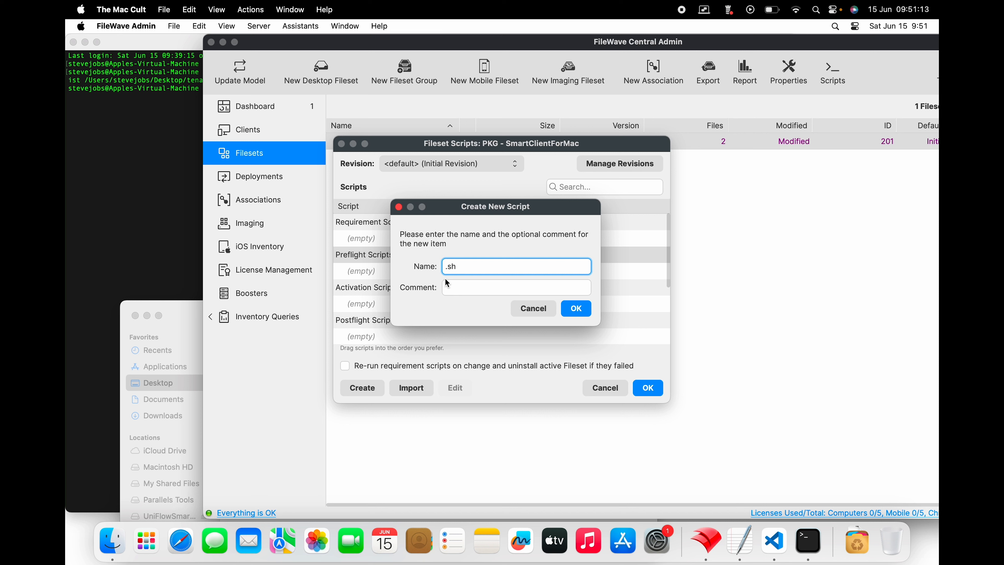
type("killUFO")
left_click(582, 310)
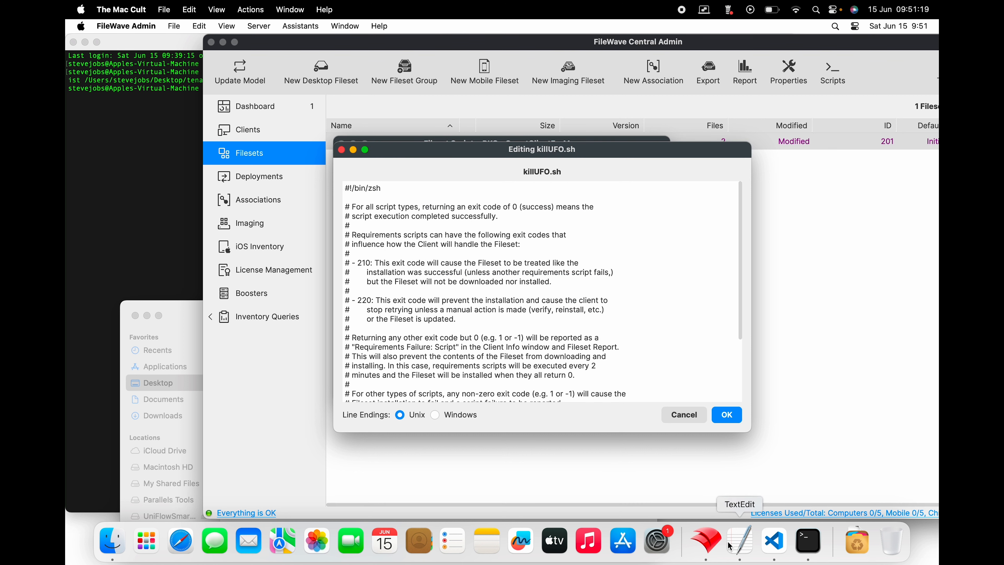
- Replace the template in killUFO.sh with the full killuniflow.sh code copied from Visual Studio Code, and save the script and fileset scripts
left_click(773, 551)
key("super+a")
key("super+c")
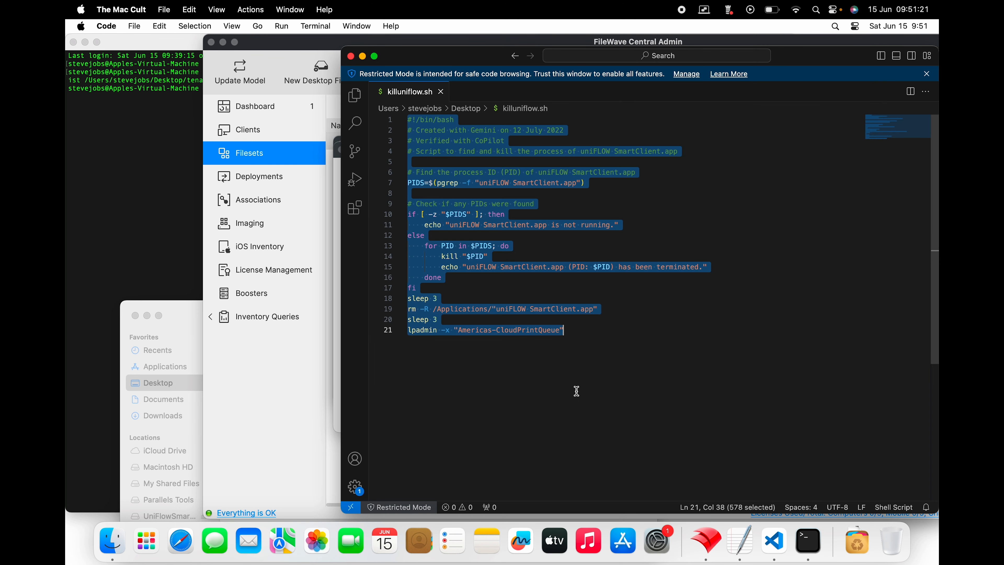
left_click(334, 226)
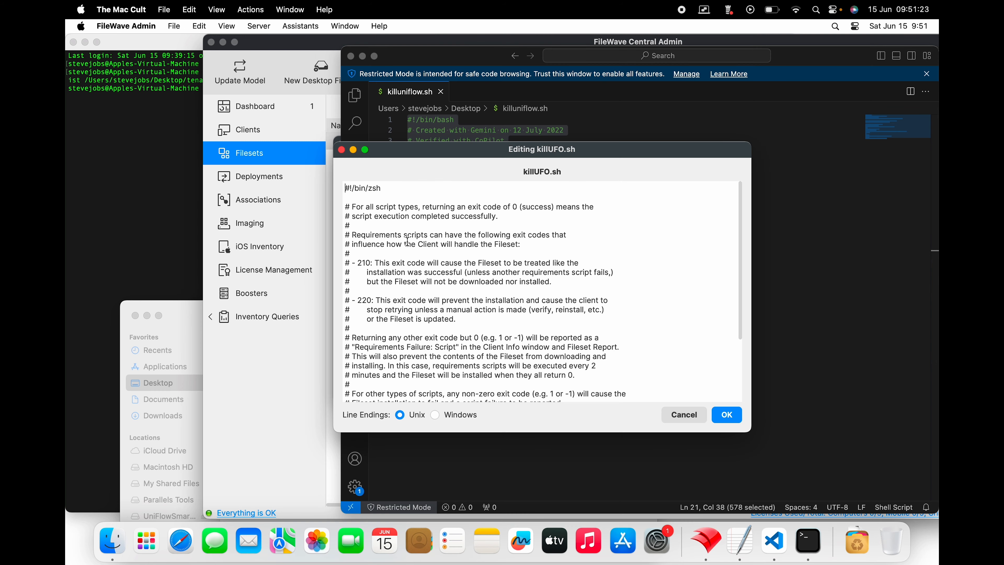
key("super+a")
key("super+v")
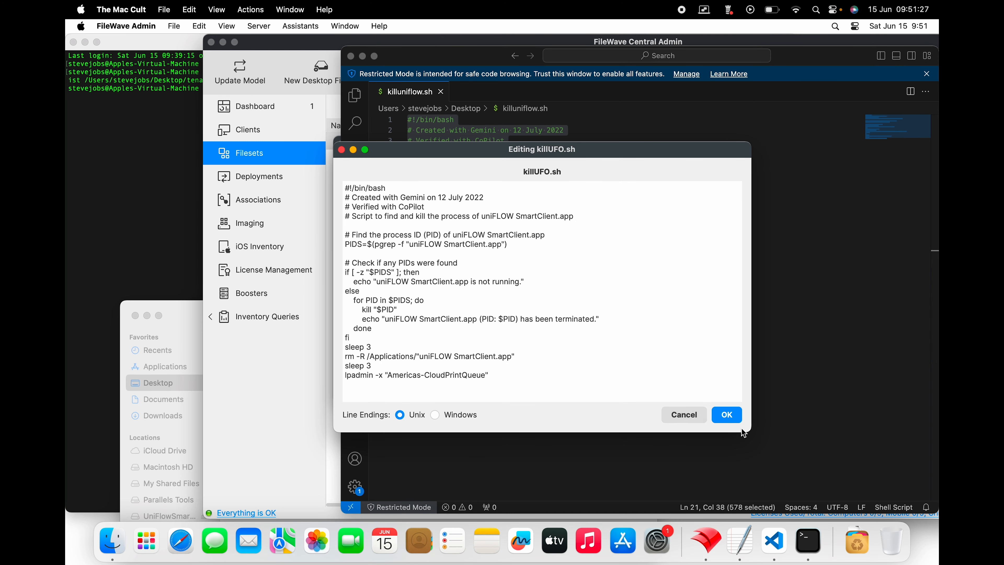
left_click(729, 419)
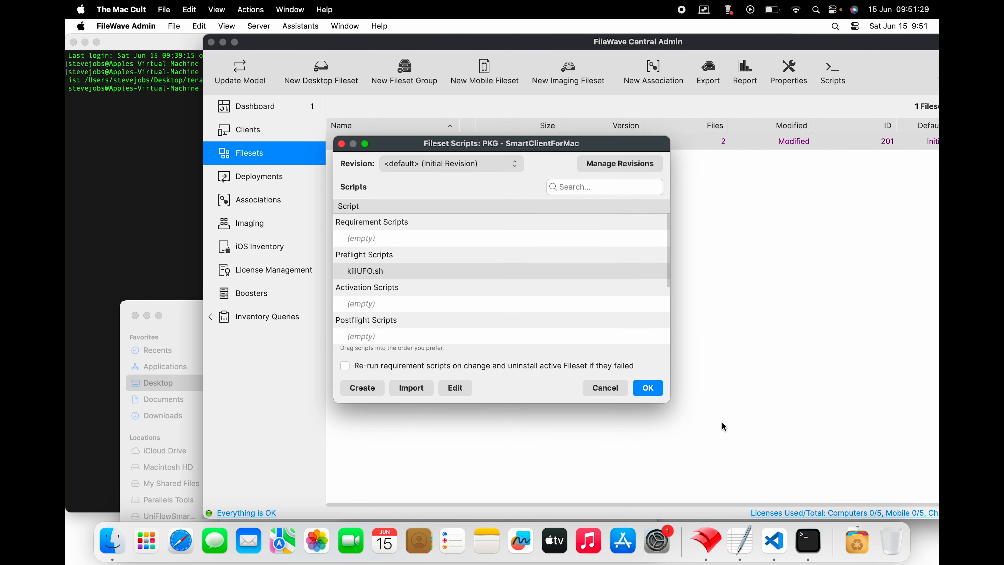
left_click(652, 395)
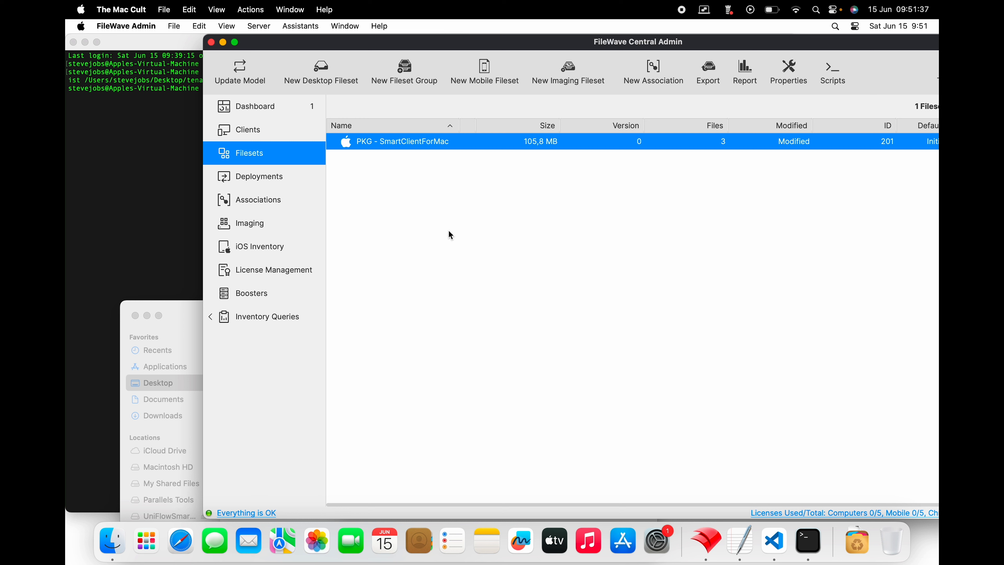
- Switch to the Desktop folder in Finder, move its window up and select the SmartClientForMac.pkg installer
left_click_drag(192, 312, 192, 252)
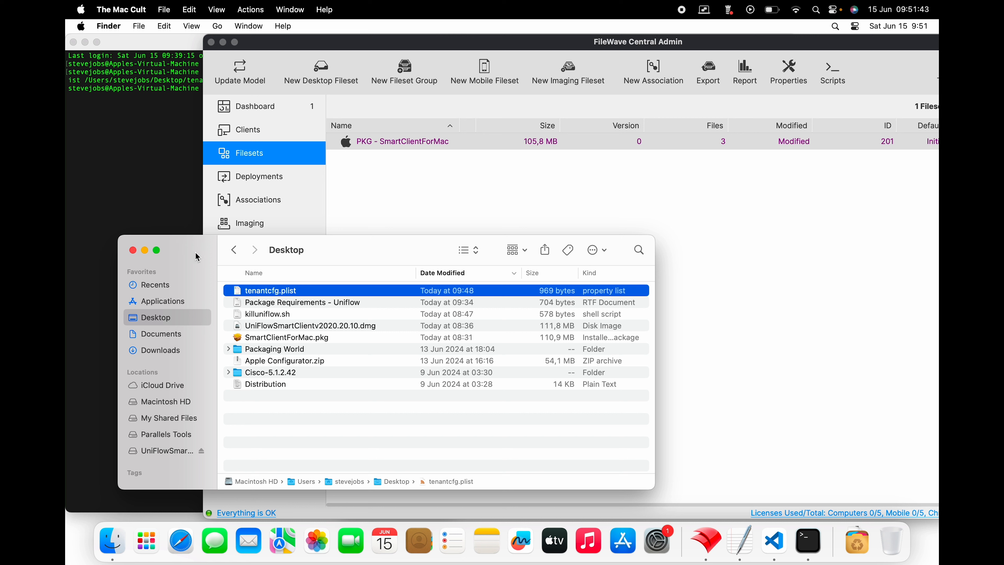
left_click(267, 328)
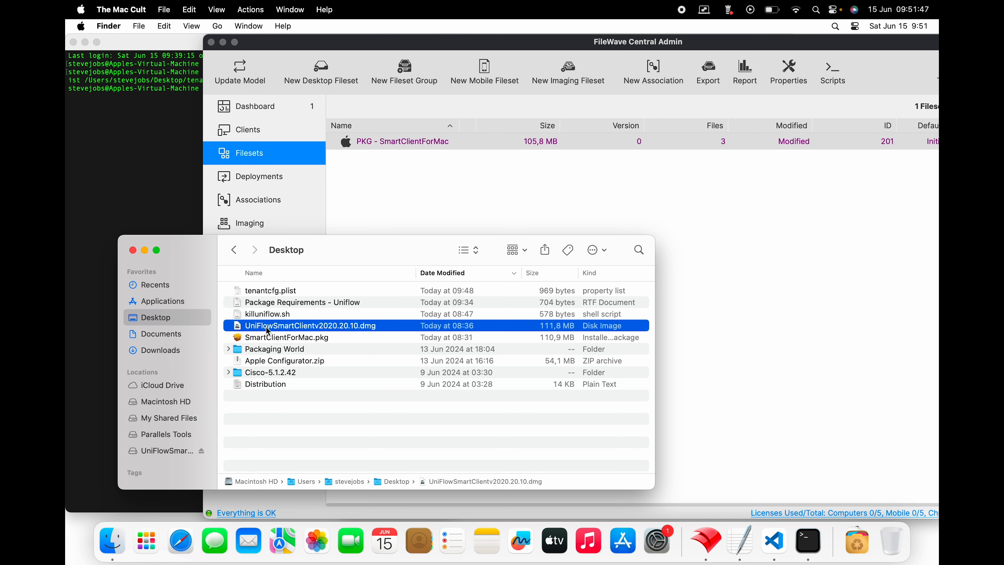
left_click(266, 339)
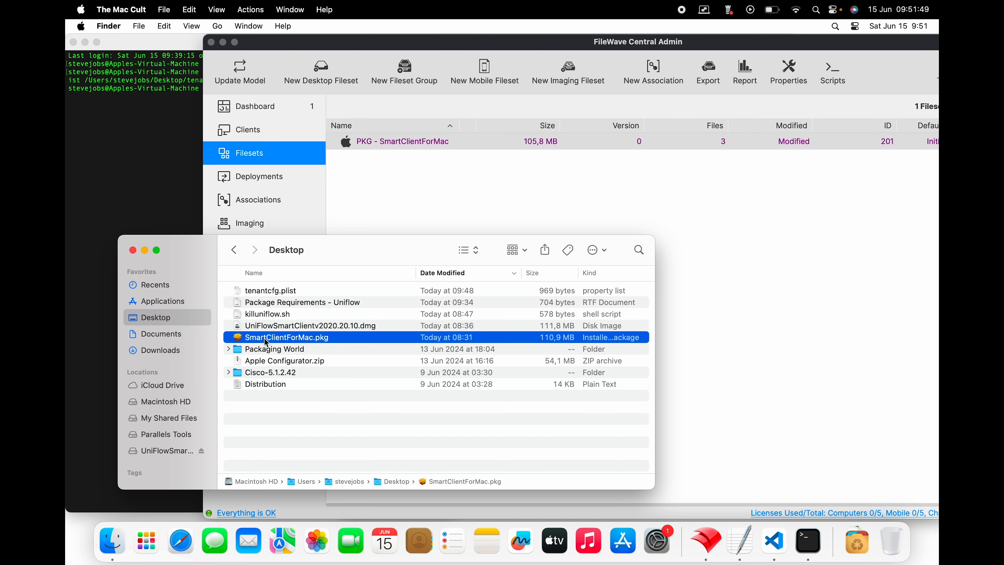